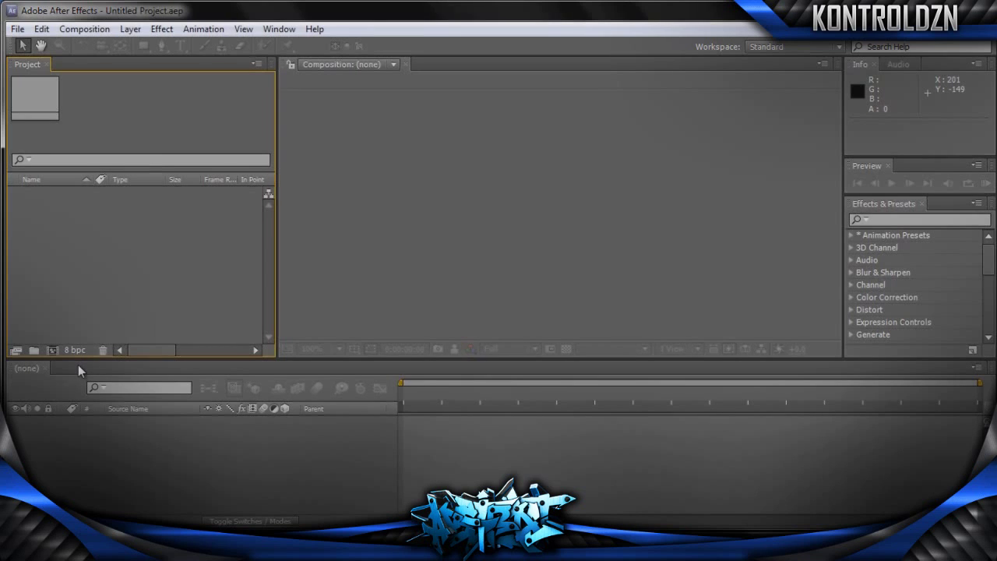
# - Start a new composition that is 3 seconds long, 30 fps and 1280 px wide
pyautogui.rightClick(87, 237)
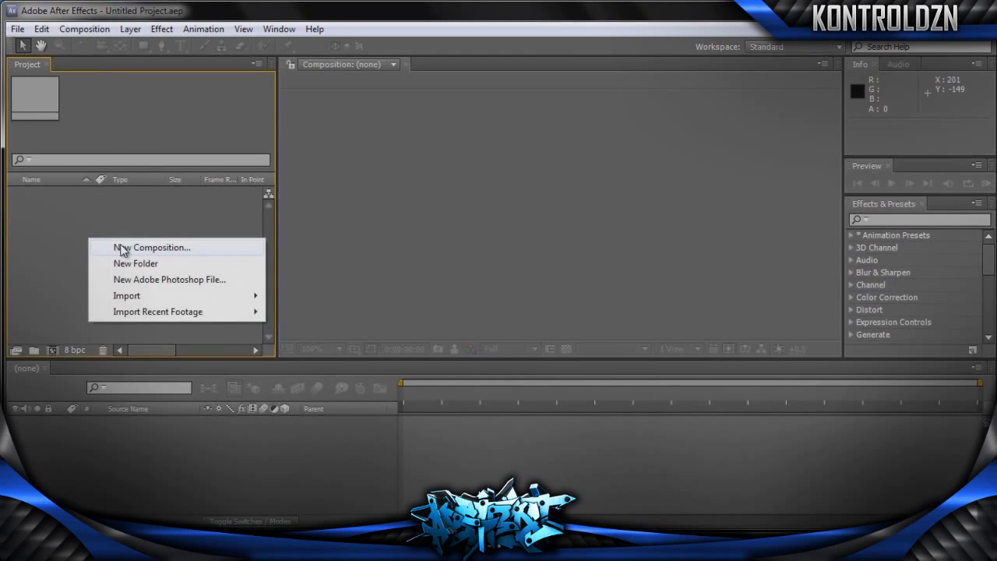
pyautogui.click(119, 248)
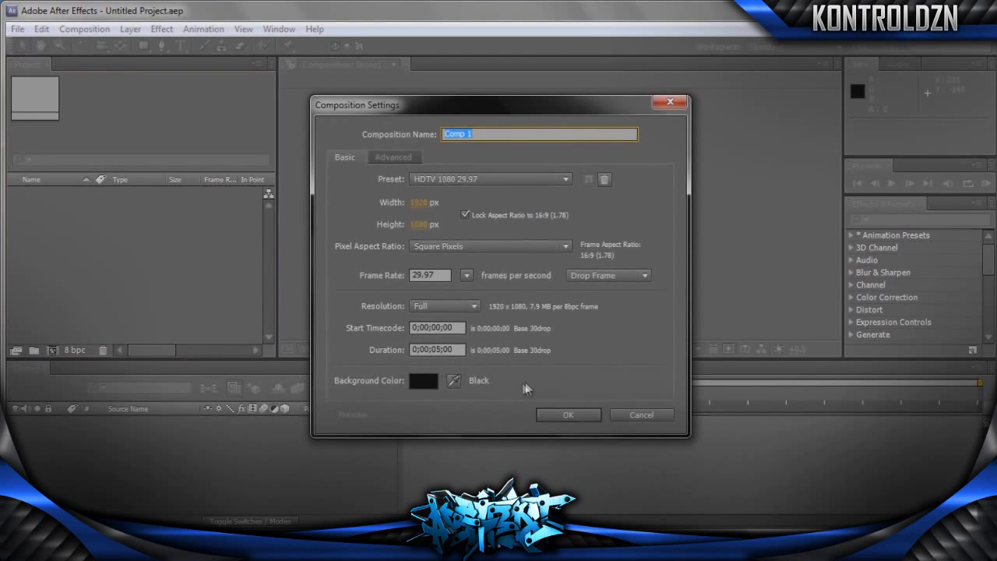
pyautogui.click(439, 349)
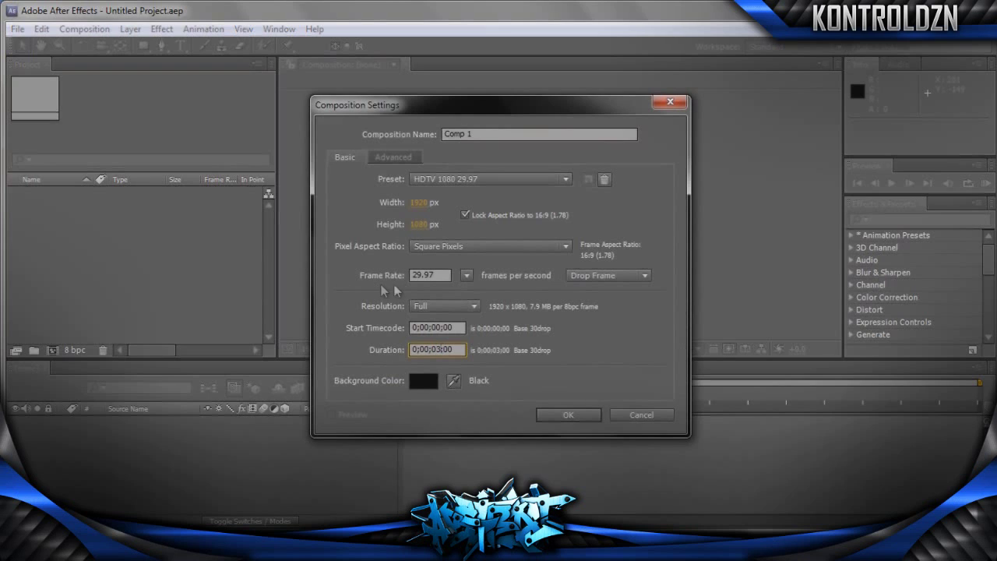
pyautogui.click(441, 275)
pyautogui.write('30')
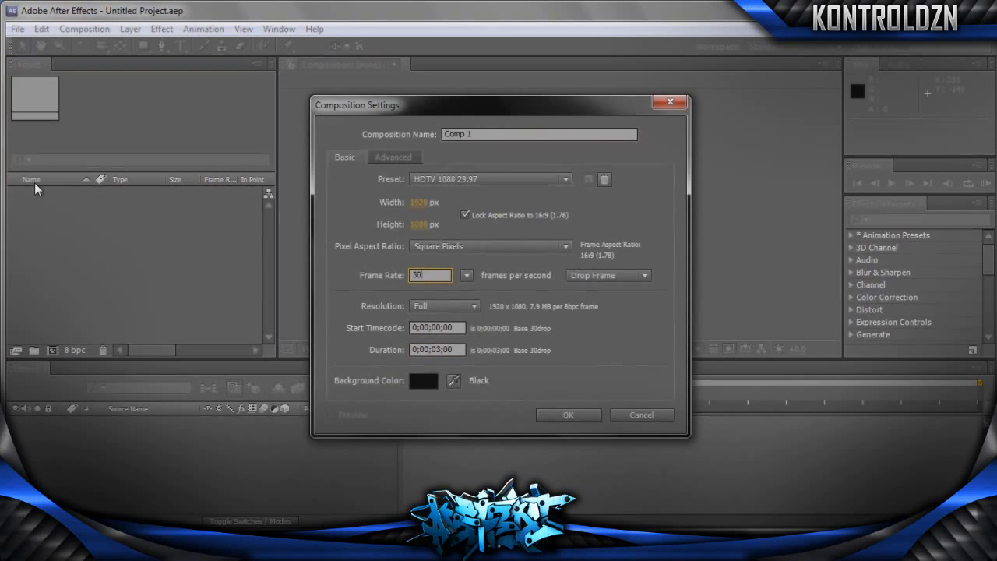
pyautogui.click(413, 204)
pyautogui.write('1280')
pyautogui.press('Tab')
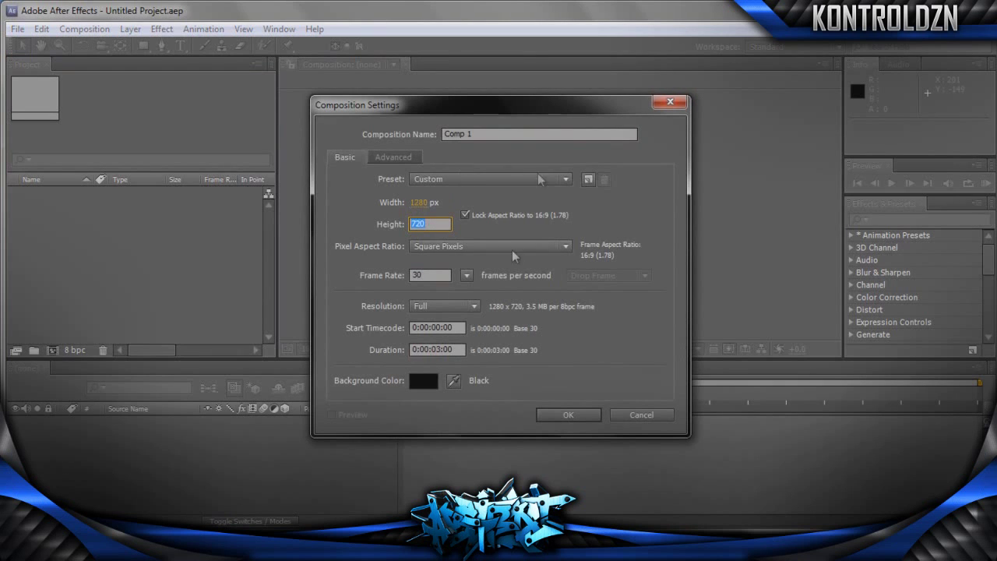
# - Give the composition a dark red background colour and create Comp 1
pyautogui.click(433, 381)
pyautogui.click(529, 340)
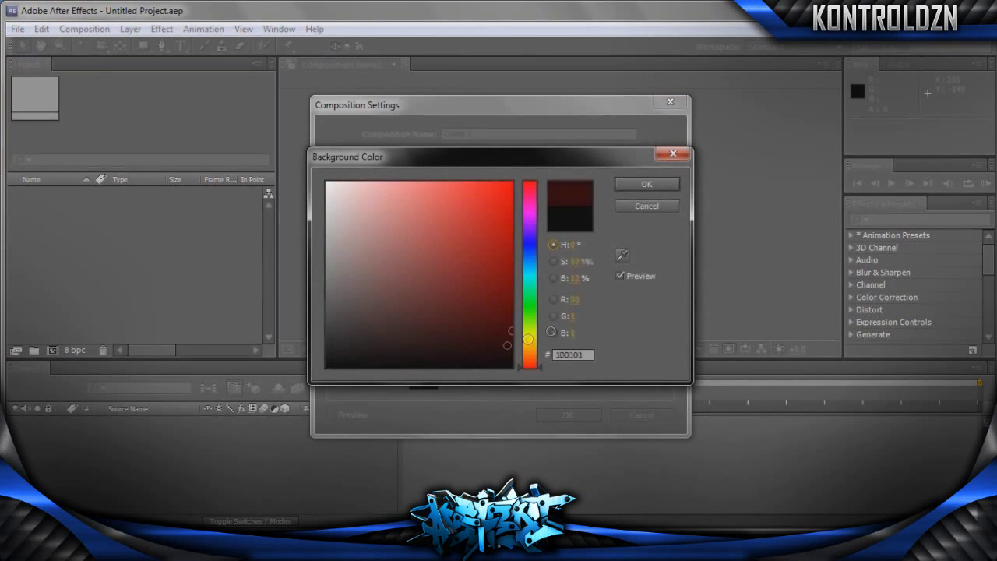
pyautogui.click(644, 185)
pyautogui.click(572, 414)
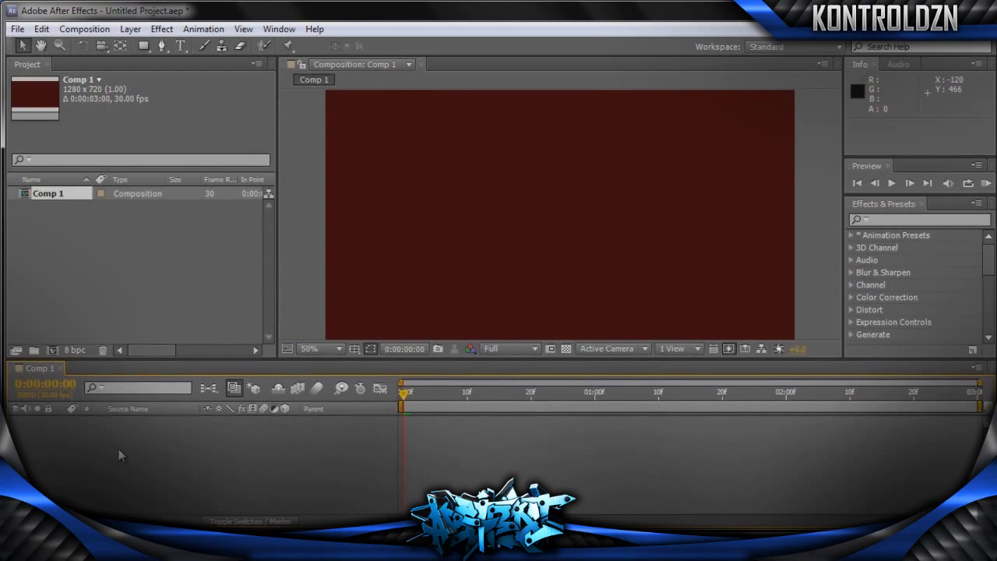
# - Add Shape Layer 1 with a pale near-white stroke and get the Pen tool ready
pyautogui.rightClick(83, 429)
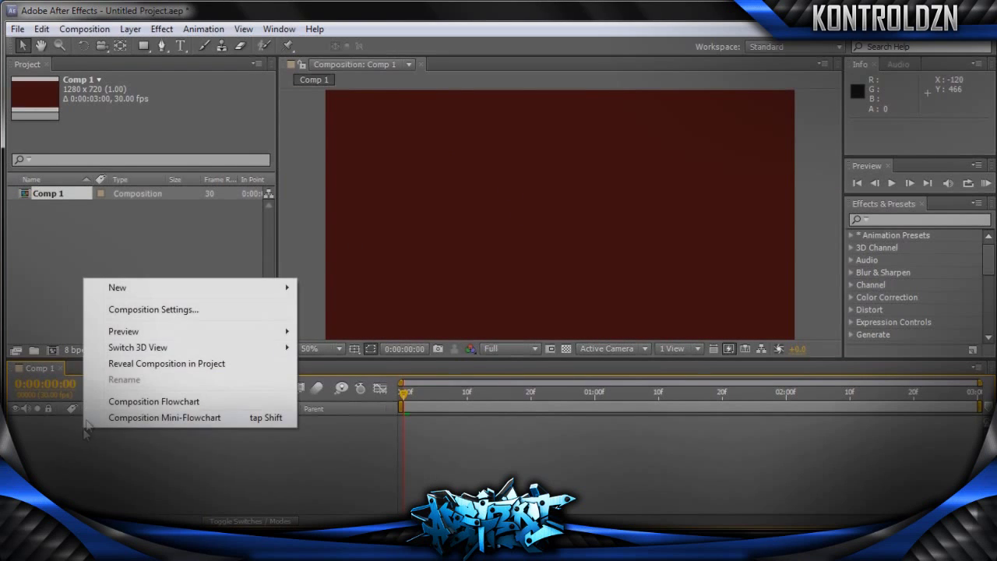
pyautogui.moveTo(157, 293)
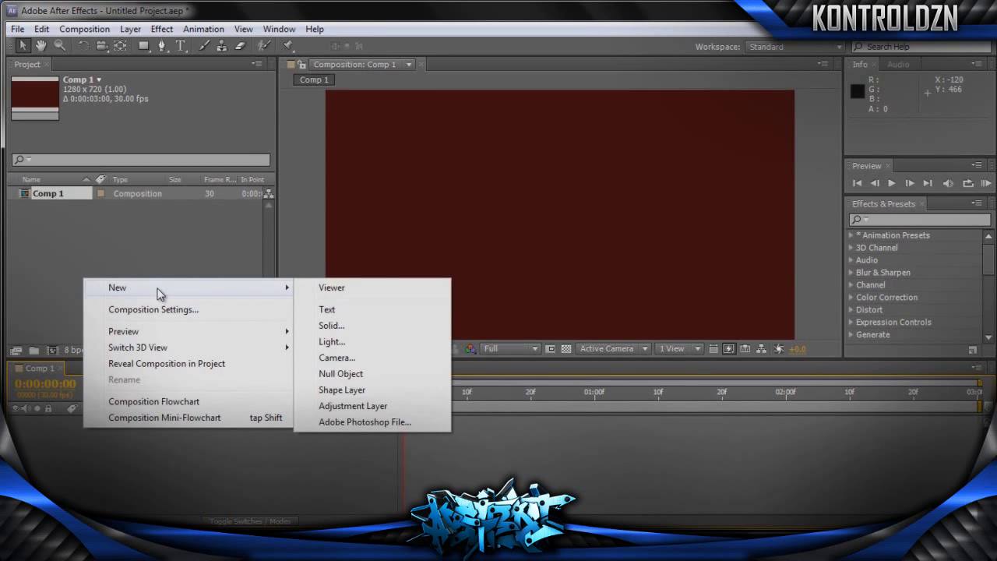
pyautogui.click(360, 389)
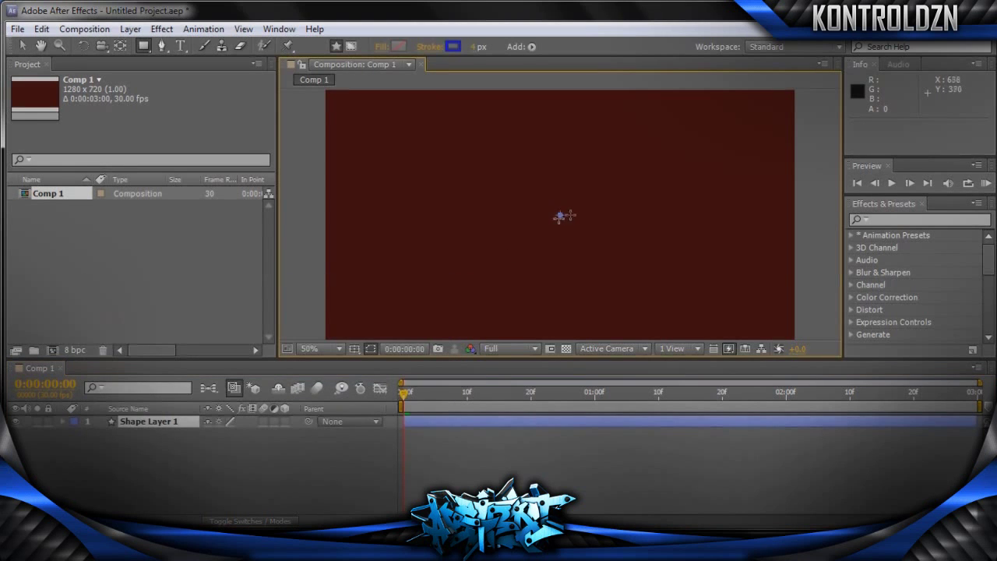
pyautogui.click(452, 47)
pyautogui.moveTo(367, 206)
pyautogui.mouseDown()
pyautogui.moveTo(365, 154)
pyautogui.moveTo(338, 122)
pyautogui.moveTo(337, 191)
pyautogui.mouseUp()
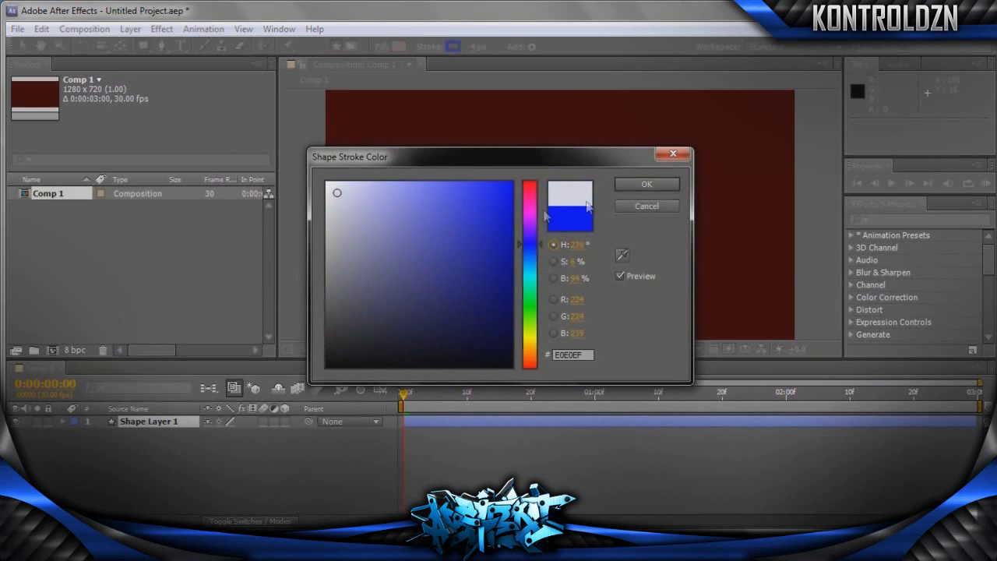
pyautogui.click(647, 184)
pyautogui.click(162, 47)
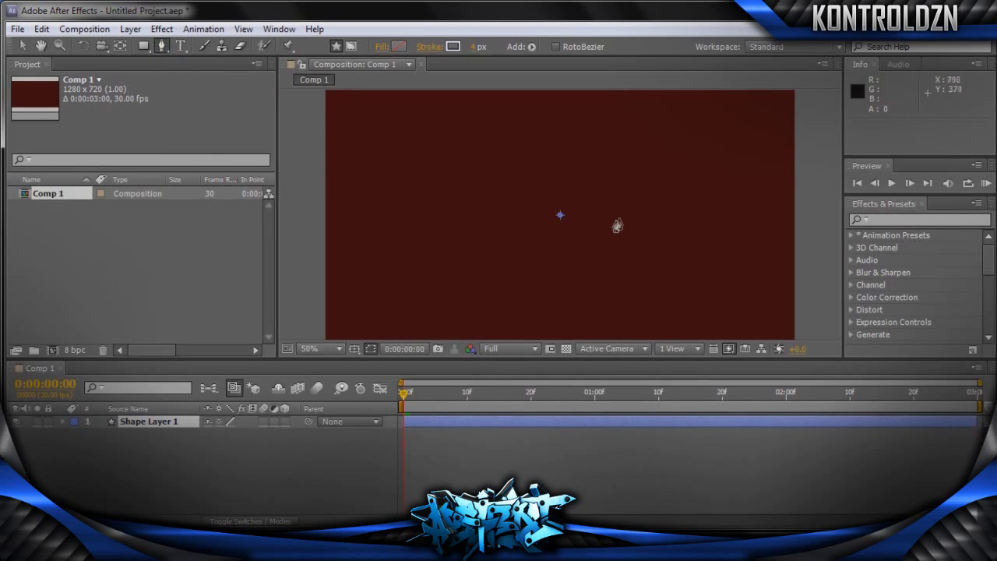
# - Draw a short vertical line upward from the comp centre with the Pen tool
pyautogui.scroll(4, 614, 225)
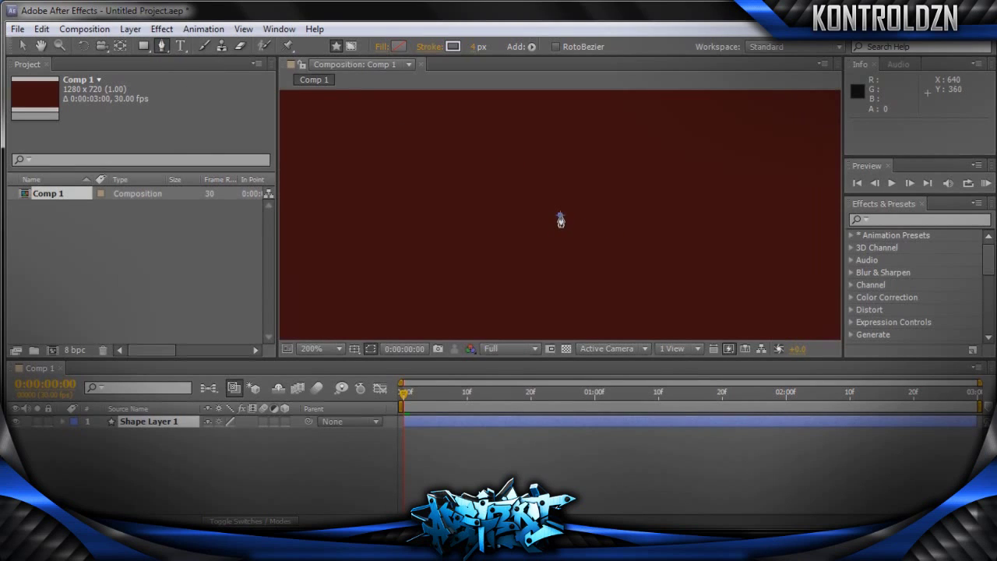
pyautogui.click(560, 220)
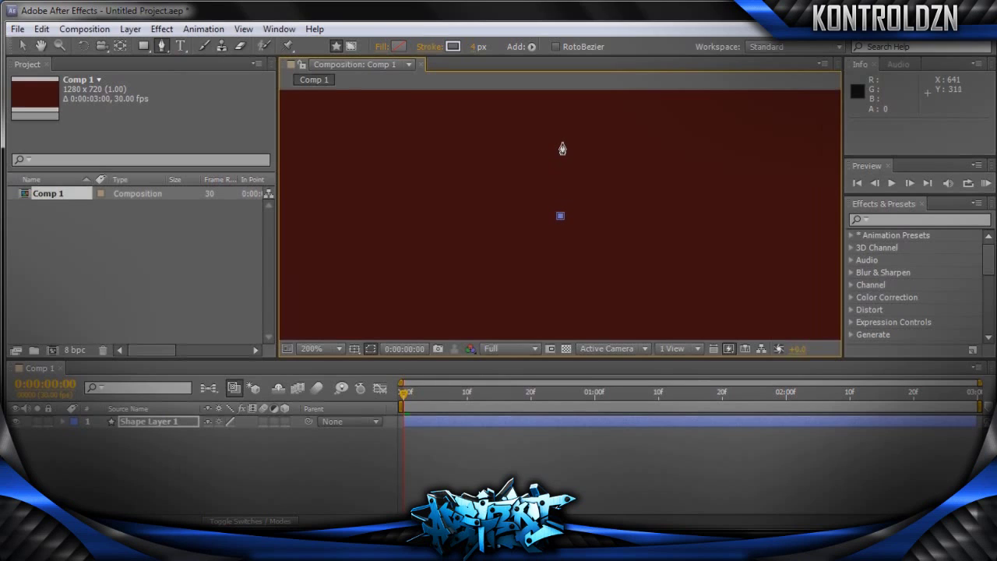
pyautogui.click(559, 127)
pyautogui.scroll(-3, 595, 167)
pyautogui.scroll(1, 599, 198)
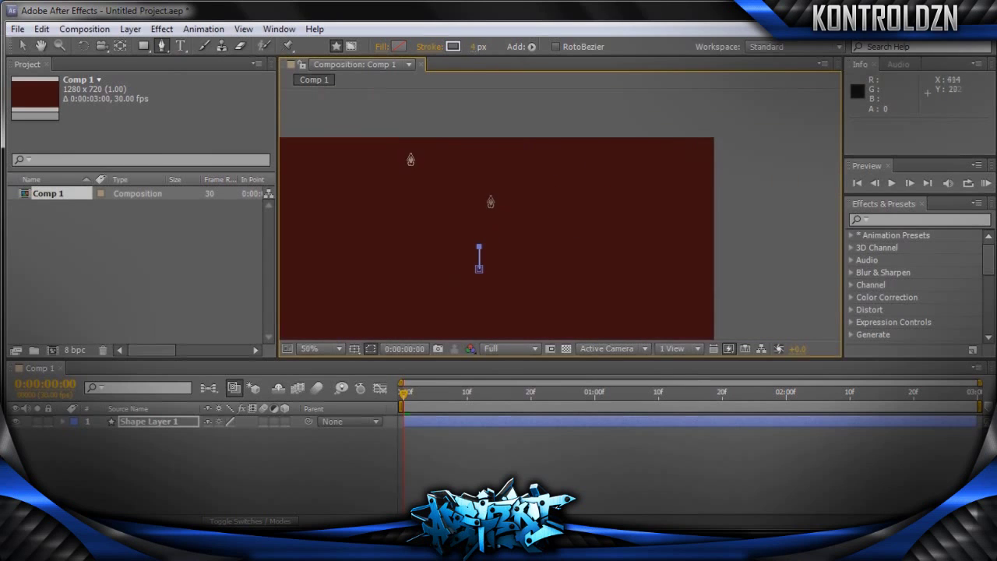
# - Recentre the canvas view and reselect Shape Layer 1
pyautogui.click(23, 46)
pyautogui.click(492, 203)
pyautogui.click(136, 472)
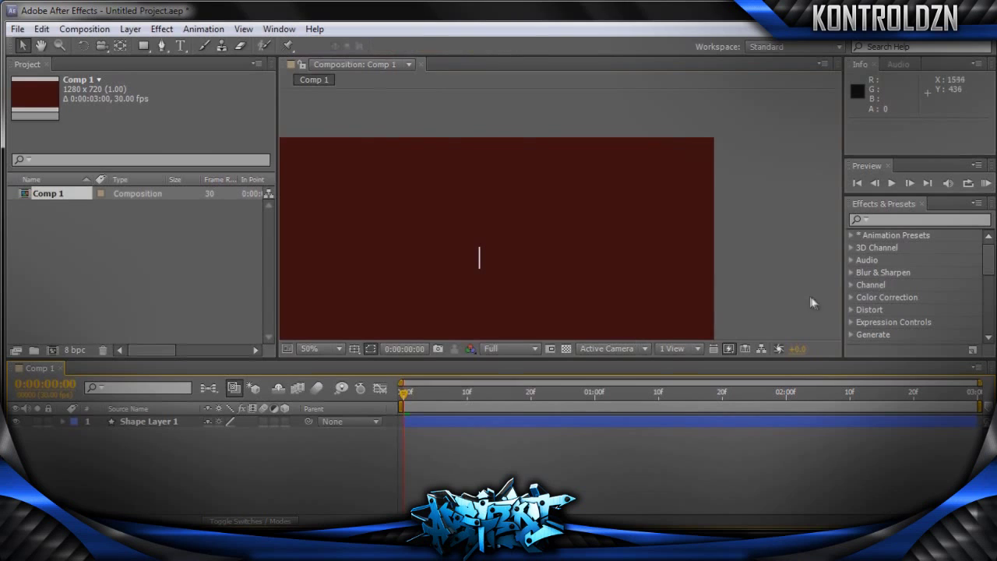
pyautogui.click(42, 45)
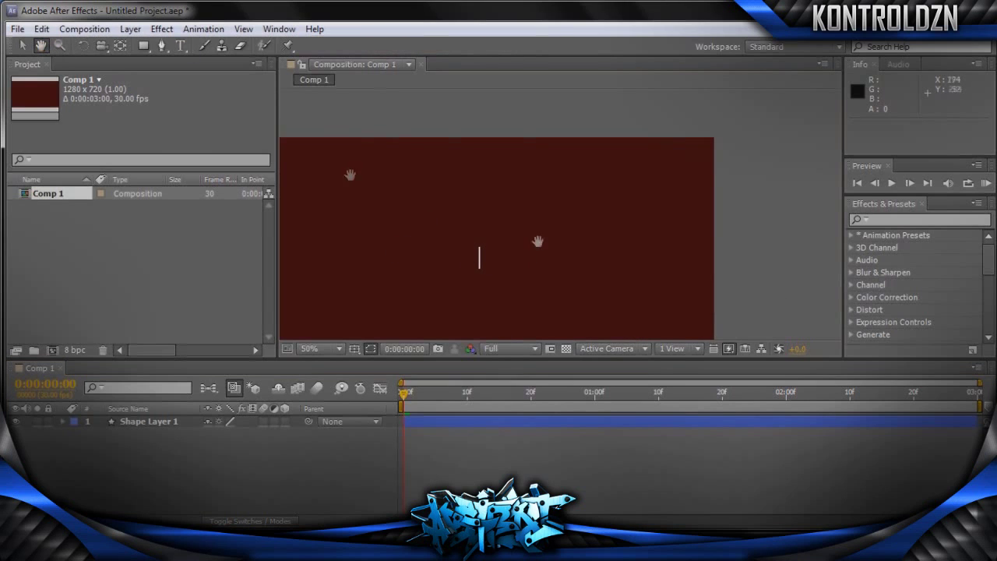
pyautogui.moveTo(668, 267); pyautogui.dragTo(725, 214)
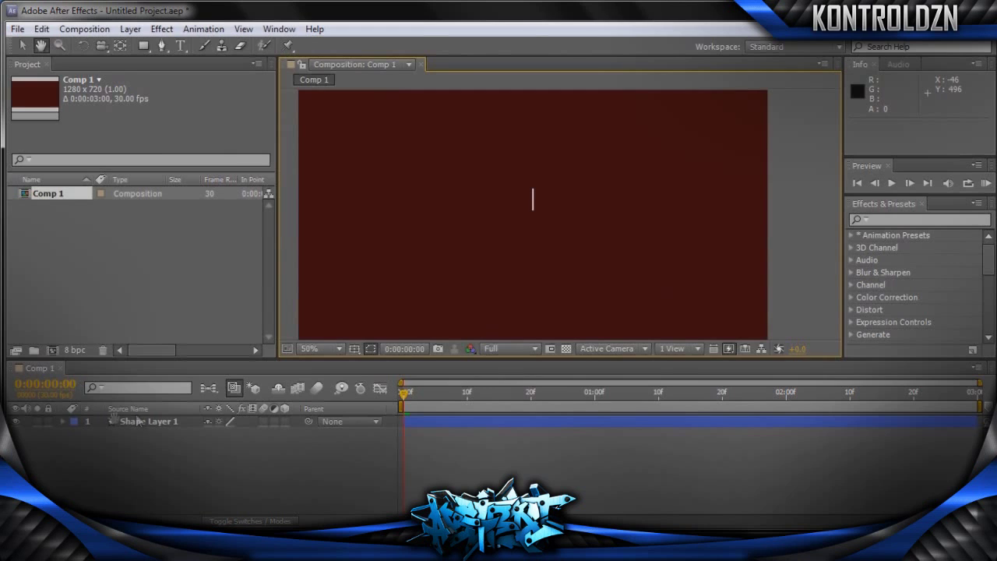
pyautogui.click(23, 45)
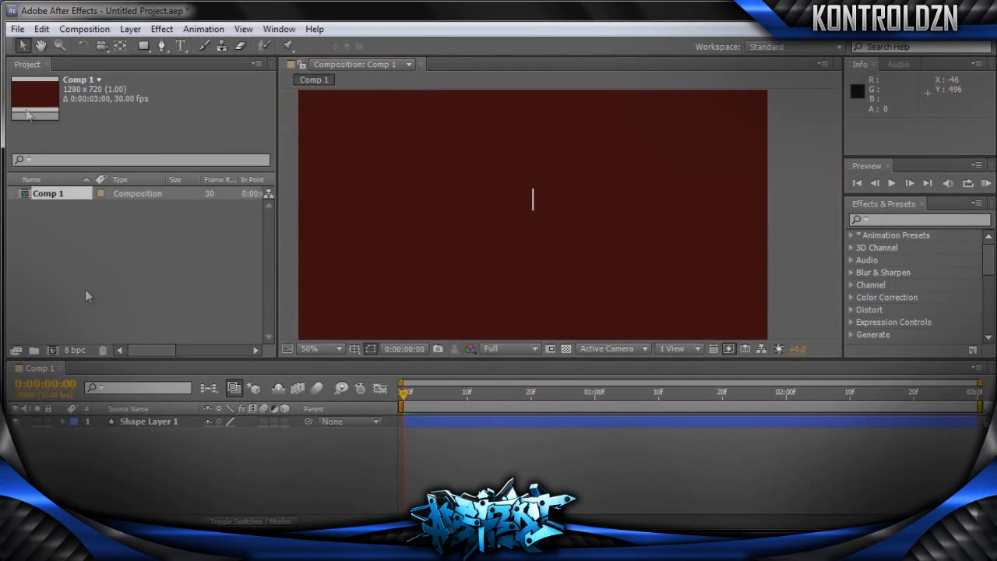
pyautogui.click(173, 425)
# - Add Trim Paths to Shape Layer 1 and set its End to 0%
pyautogui.click(532, 47)
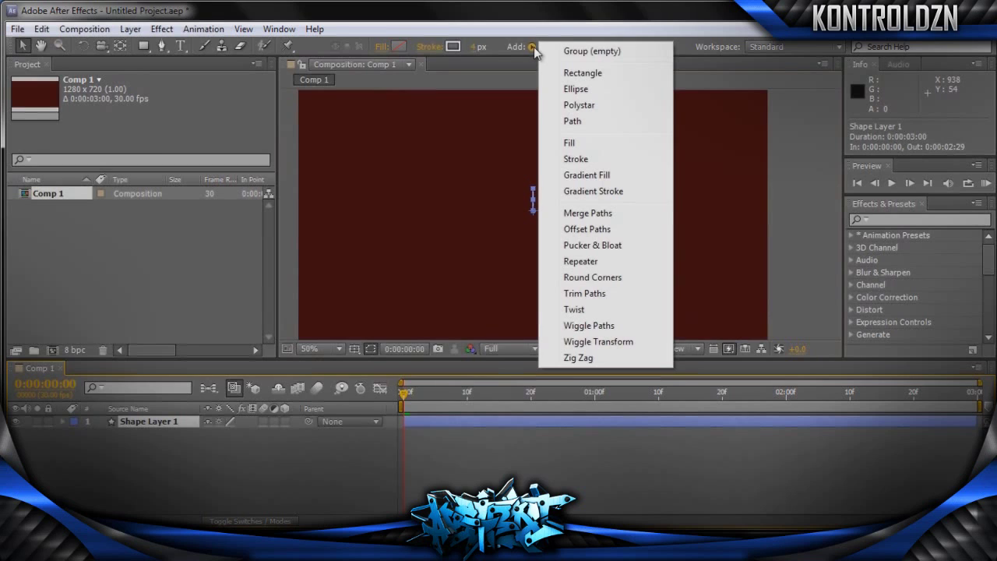
pyautogui.click(604, 293)
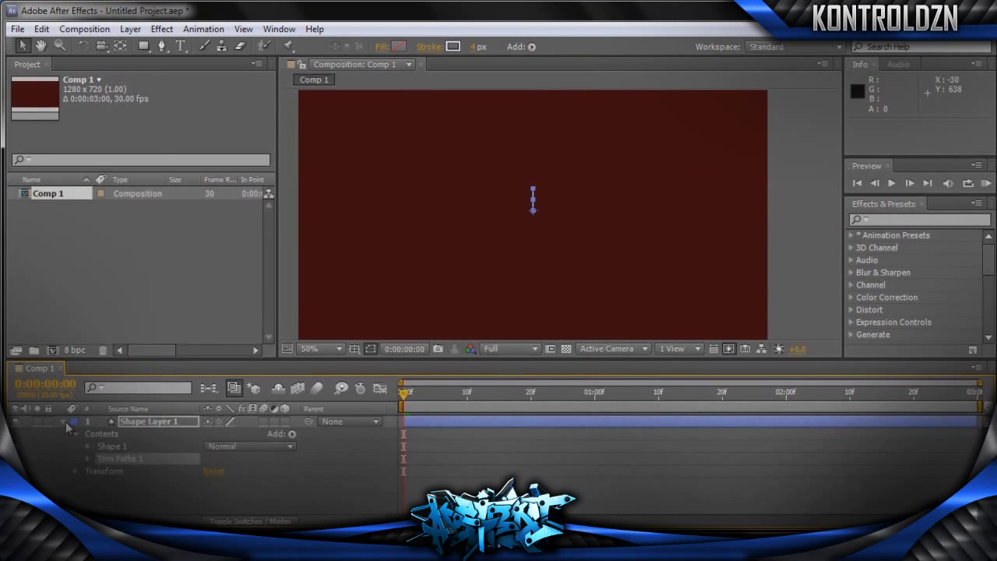
pyautogui.click(88, 460)
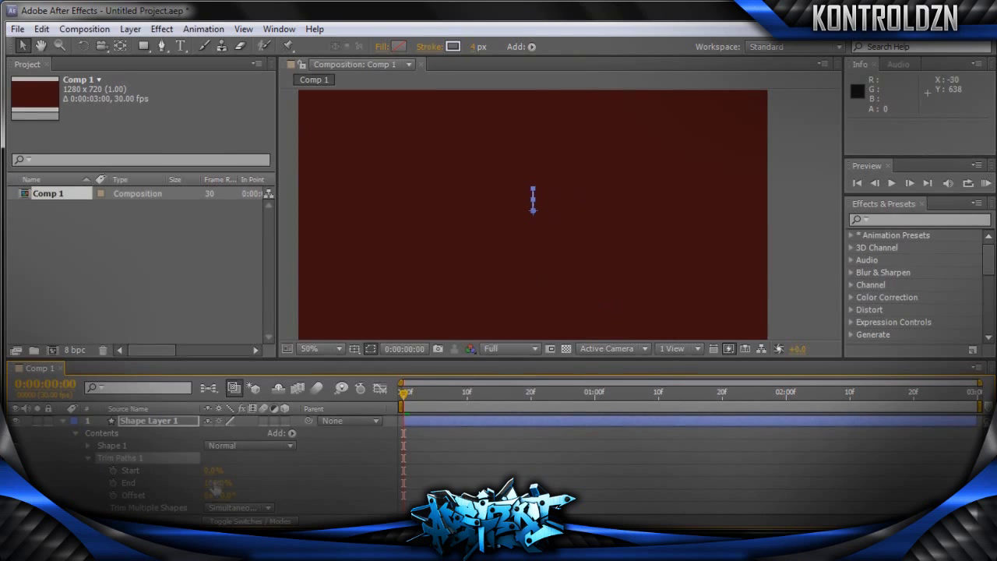
pyautogui.moveTo(218, 483); pyautogui.dragTo(156, 483)
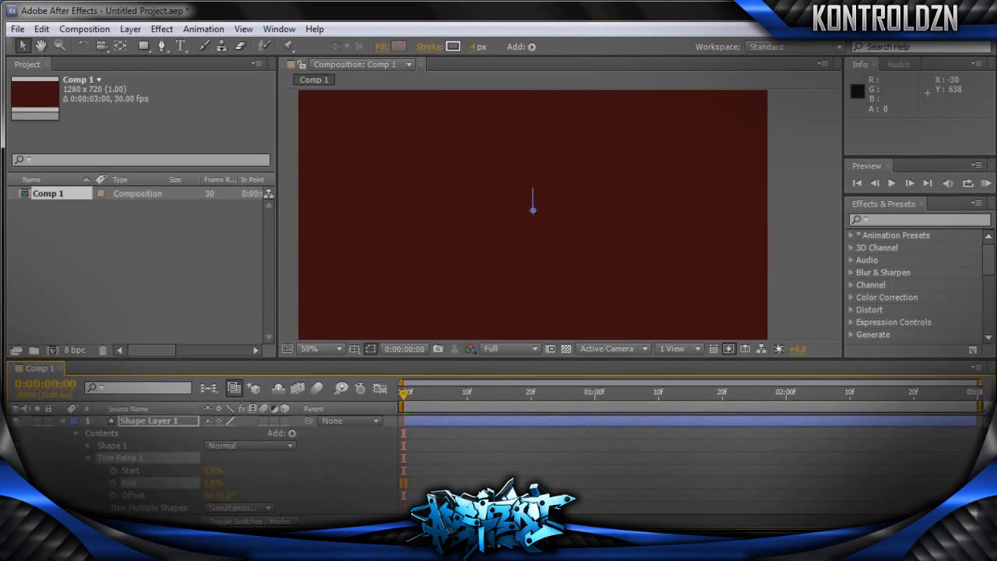
# - Keyframe Trim Paths Start and End from 0% to 100%, with End finishing at frame 10
pyautogui.click(116, 484)
pyautogui.click(114, 470)
pyautogui.press('pagedown')
pyautogui.press('pagedown')
pyautogui.press('pagedown')
pyautogui.press('pagedown')
pyautogui.press('pagedown')
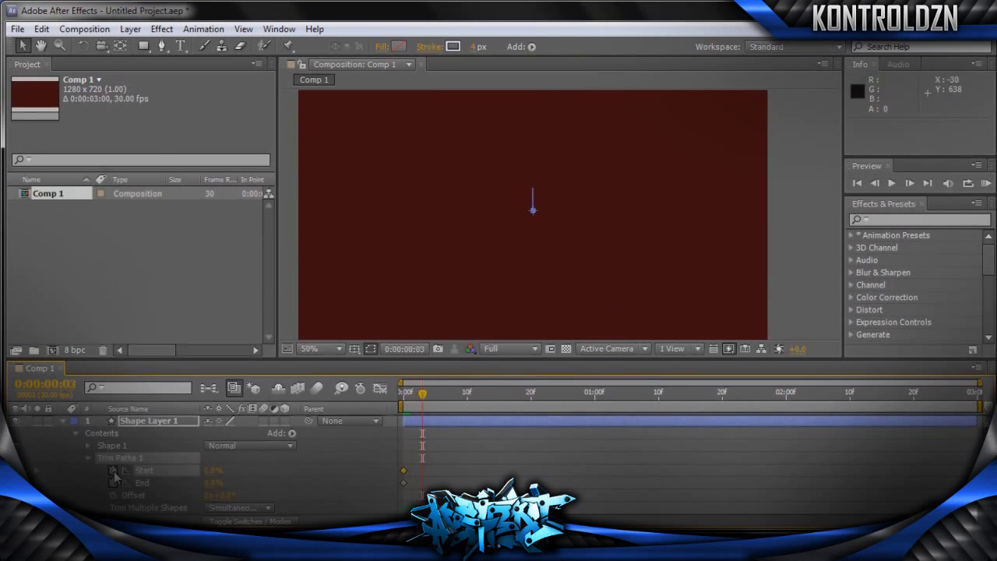
pyautogui.moveTo(211, 471)
pyautogui.mouseDown()
pyautogui.moveTo(248, 469)
pyautogui.moveTo(248, 483)
pyautogui.mouseUp()
pyautogui.press('pagedown')
pyautogui.press('pagedown')
pyautogui.press('pagedown')
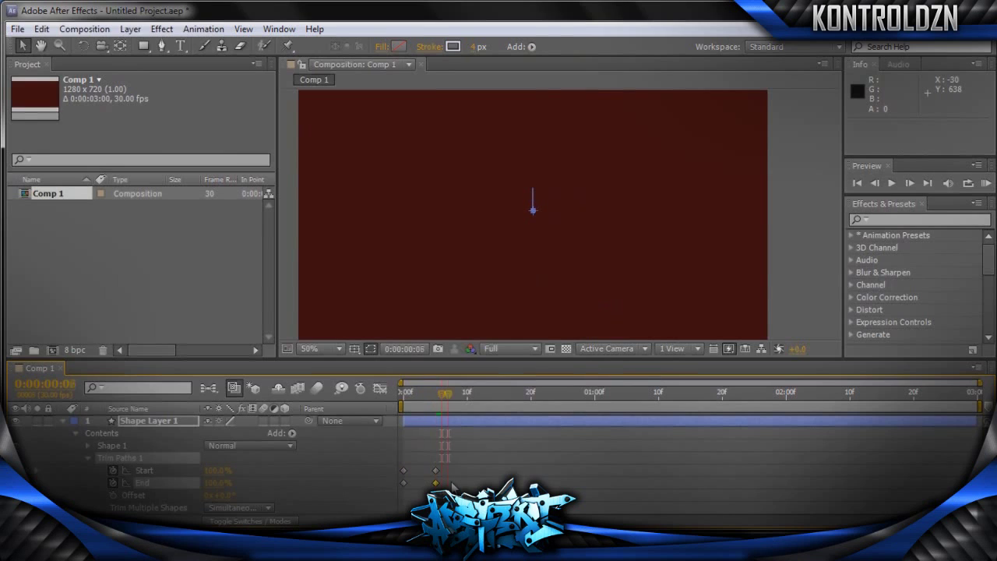
pyautogui.press('pagedown')
pyautogui.moveTo(436, 484); pyautogui.dragTo(467, 484)
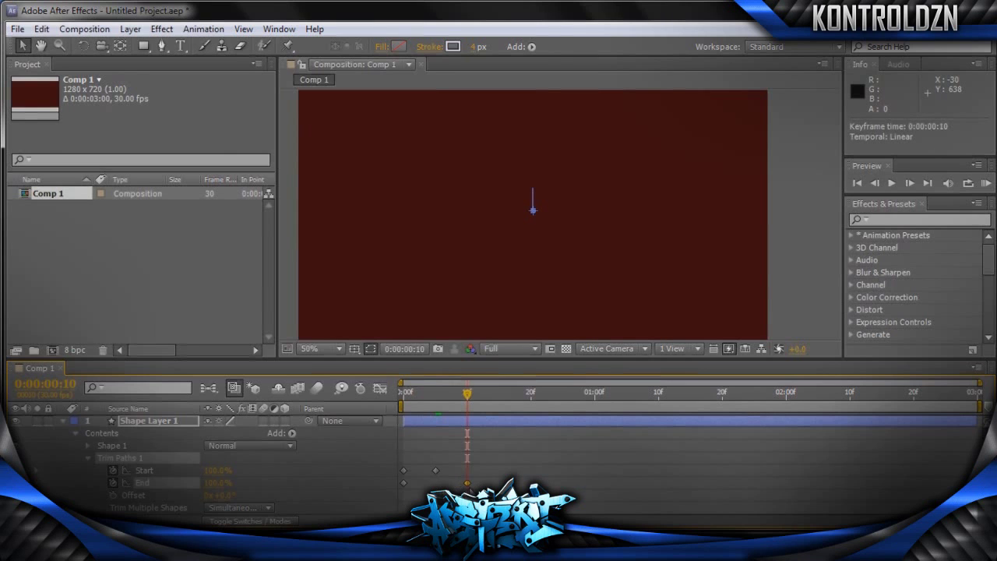
pyautogui.click(291, 303)
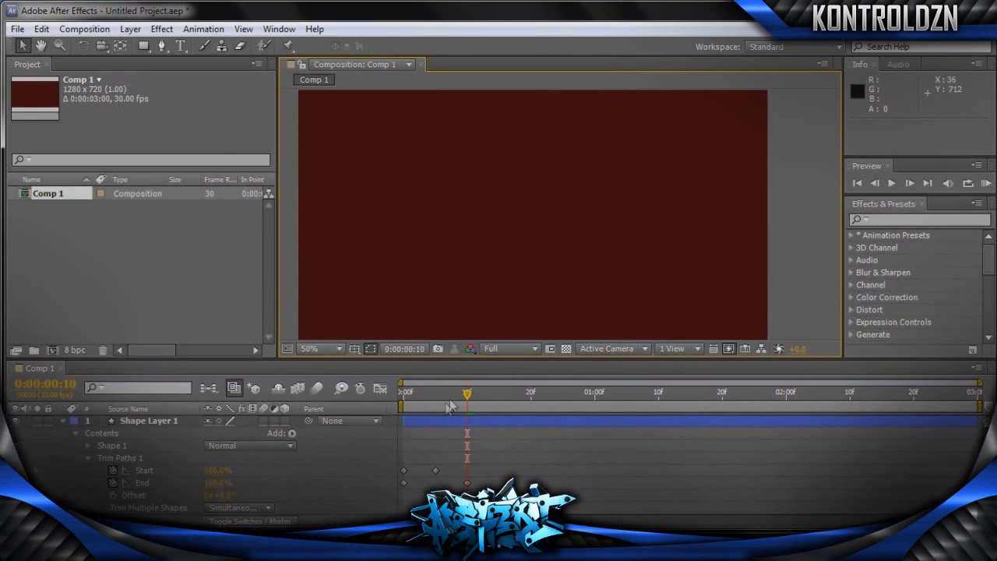
# - Preview the trim animation from frame 0 and fold away Shape Layer 1's properties
pyautogui.moveTo(468, 392); pyautogui.dragTo(356, 391)
pyautogui.press('space')
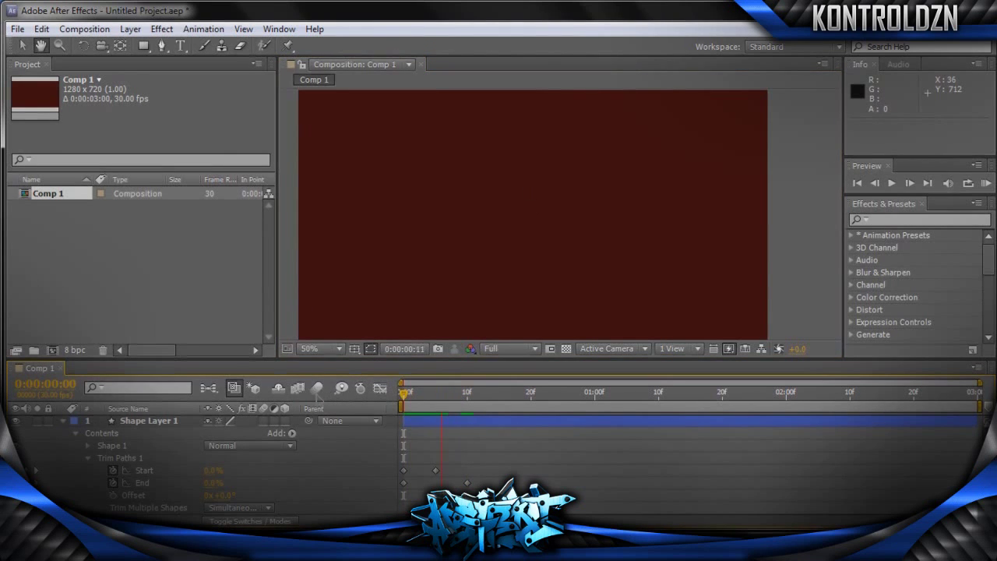
pyautogui.moveTo(458, 394); pyautogui.dragTo(403, 399)
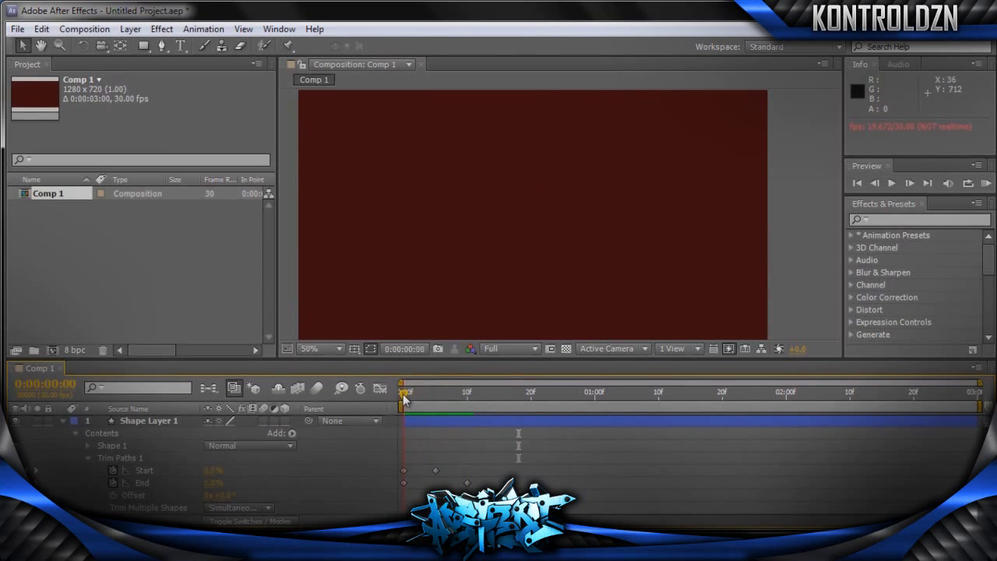
pyautogui.click(63, 421)
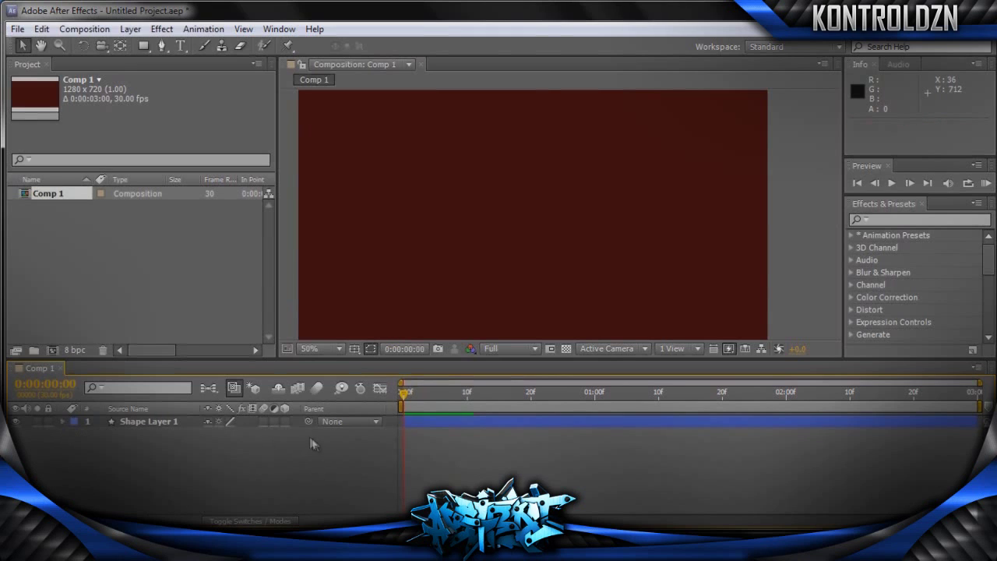
# - Scrub through frames 2–4 to check the line and reselect Shape Layer 1
pyautogui.press('space')
pyautogui.moveTo(405, 395)
pyautogui.mouseDown()
pyautogui.moveTo(475, 409)
pyautogui.moveTo(396, 404)
pyautogui.mouseUp()
pyautogui.click(159, 424)
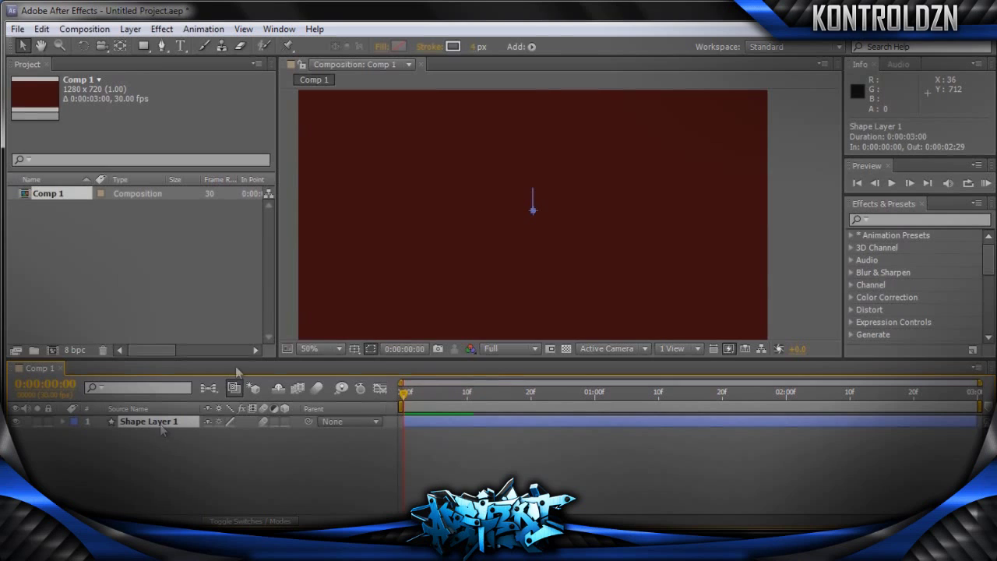
pyautogui.moveTo(405, 399); pyautogui.dragTo(365, 396)
pyautogui.click(771, 286)
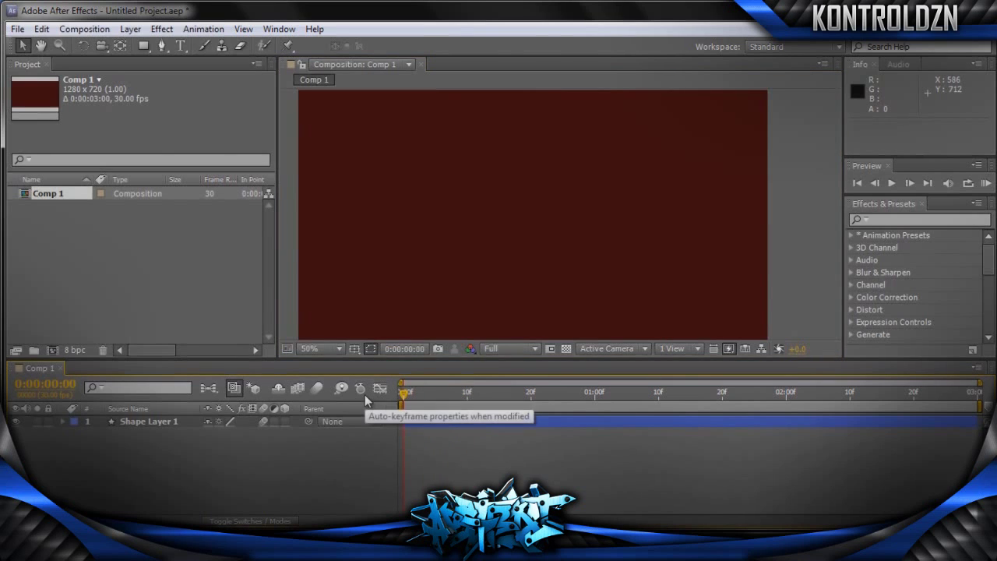
pyautogui.moveTo(402, 395); pyautogui.dragTo(417, 395)
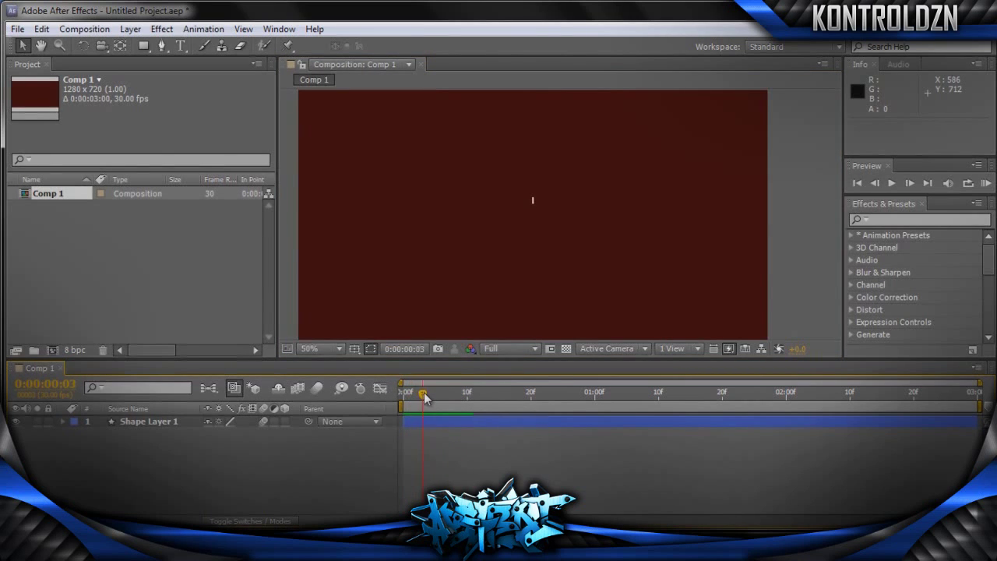
pyautogui.click(141, 420)
# - Duplicate the line into Shape Layers 2 and 3, rotated 30° and 60°
pyautogui.hotkey('ctrl', 'd')
pyautogui.press('r')
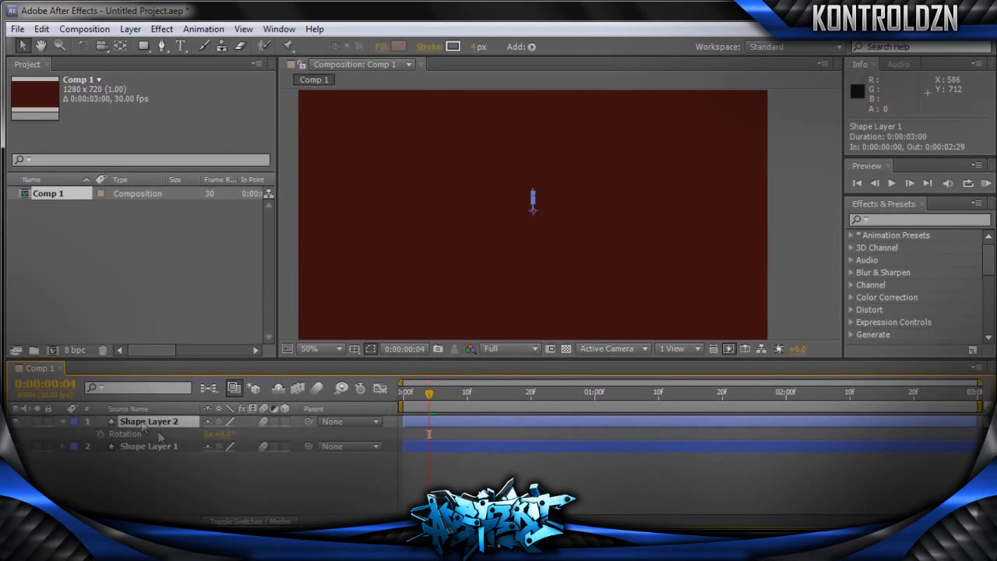
pyautogui.click(222, 434)
pyautogui.press('Return')
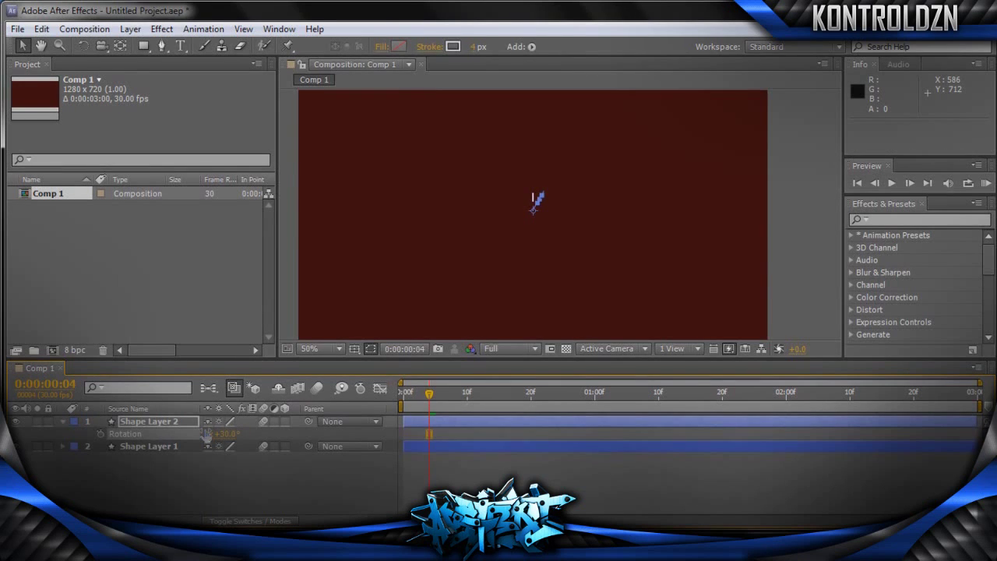
pyautogui.click(63, 421)
pyautogui.hotkey('ctrl', 'd')
pyautogui.press('r')
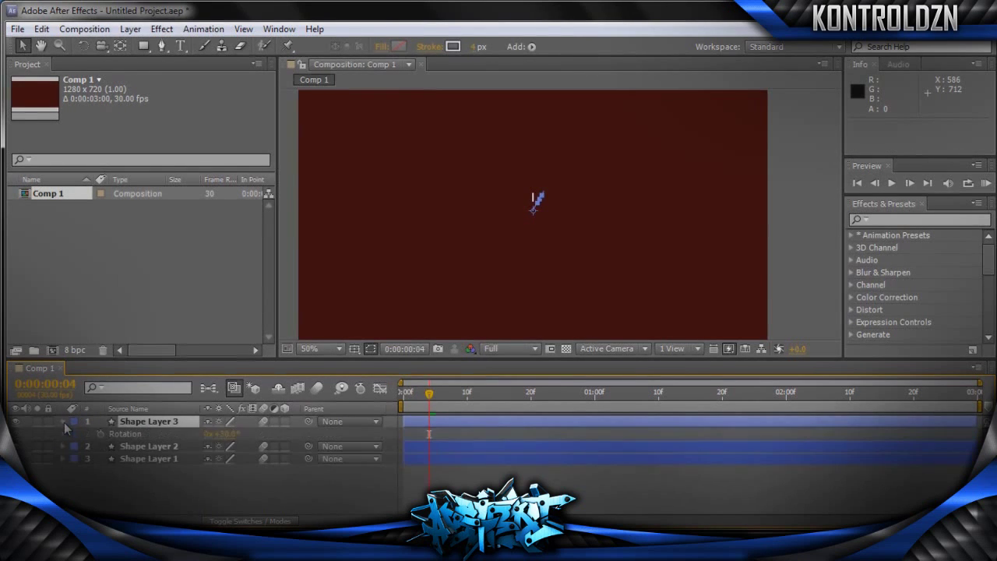
pyautogui.click(223, 433)
pyautogui.write('60')
pyautogui.press('Return')
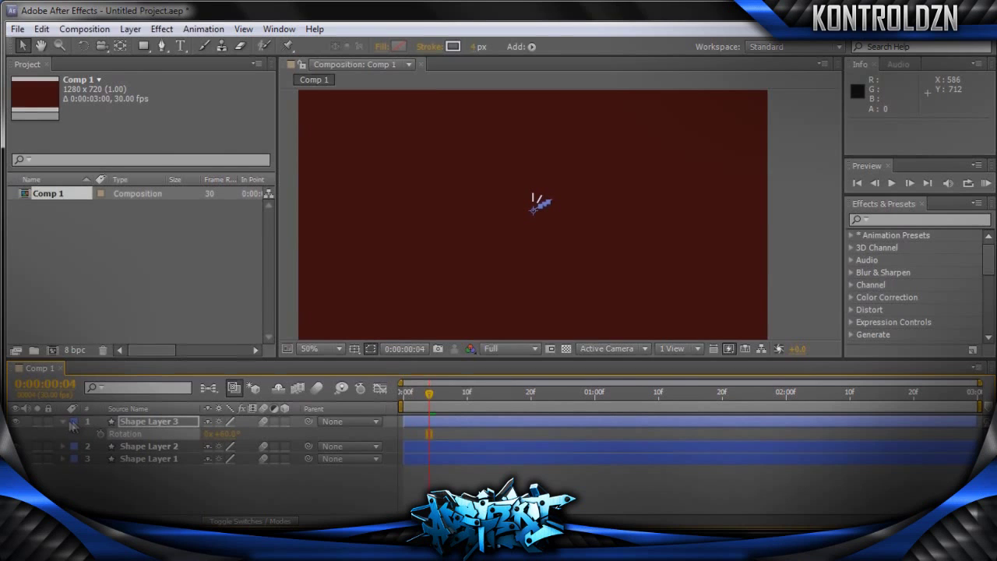
pyautogui.click(63, 423)
# - Add Shape Layers 4 and 5 as line copies rotated 90° and 120°
pyautogui.hotkey('ctrl', 'd')
pyautogui.press('r')
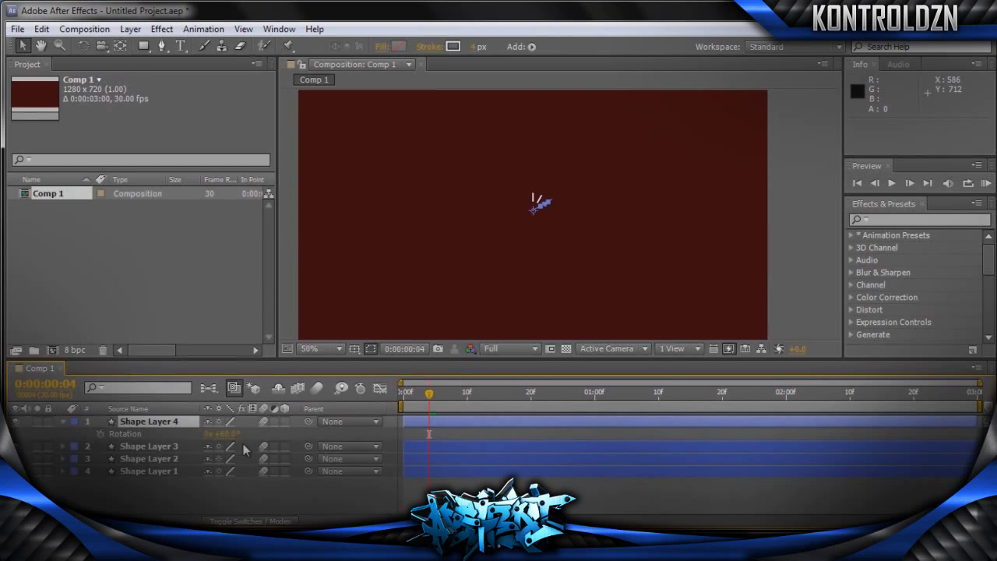
pyautogui.click(223, 433)
pyautogui.write('90')
pyautogui.press('Return')
pyautogui.press('r')
pyautogui.hotkey('ctrl', 'd')
pyautogui.press('r')
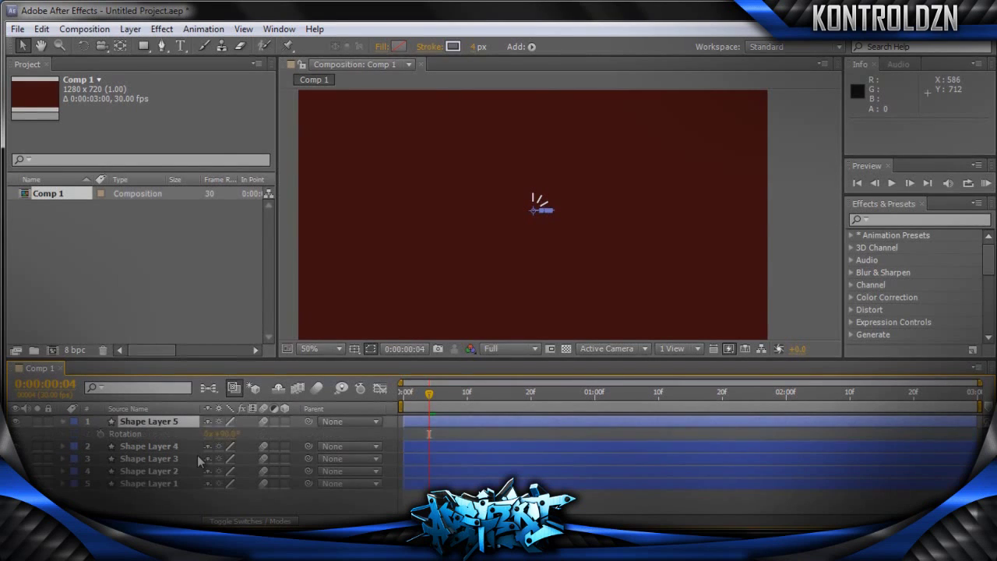
pyautogui.click(224, 433)
pyautogui.write('120')
pyautogui.press('Return')
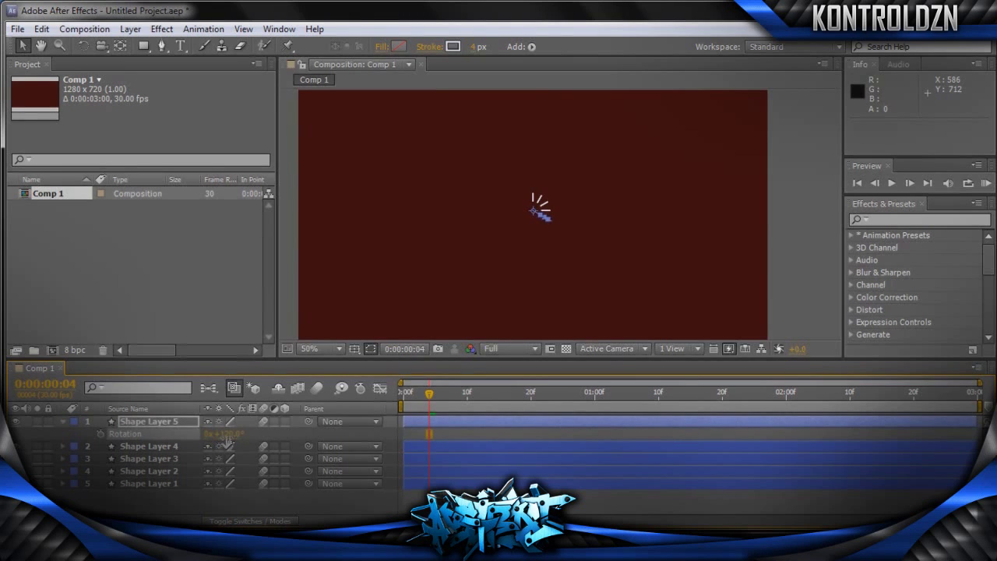
pyautogui.click(63, 422)
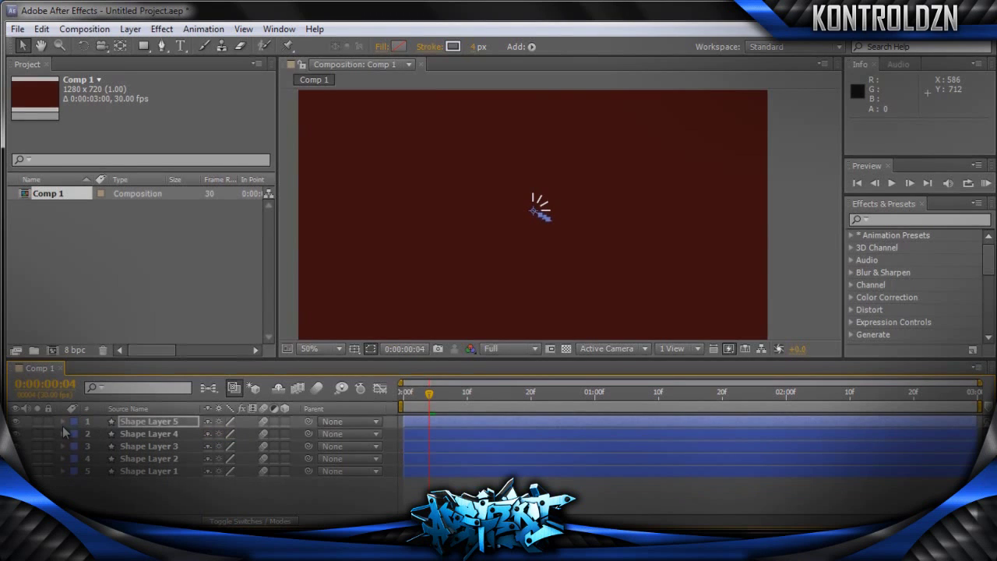
# - Add Shape Layers 6 and 7 as line copies rotated 150° and 180°
pyautogui.hotkey('ctrl', 'd')
pyautogui.press('r')
pyautogui.click(224, 433)
pyautogui.write('150')
pyautogui.press('Return')
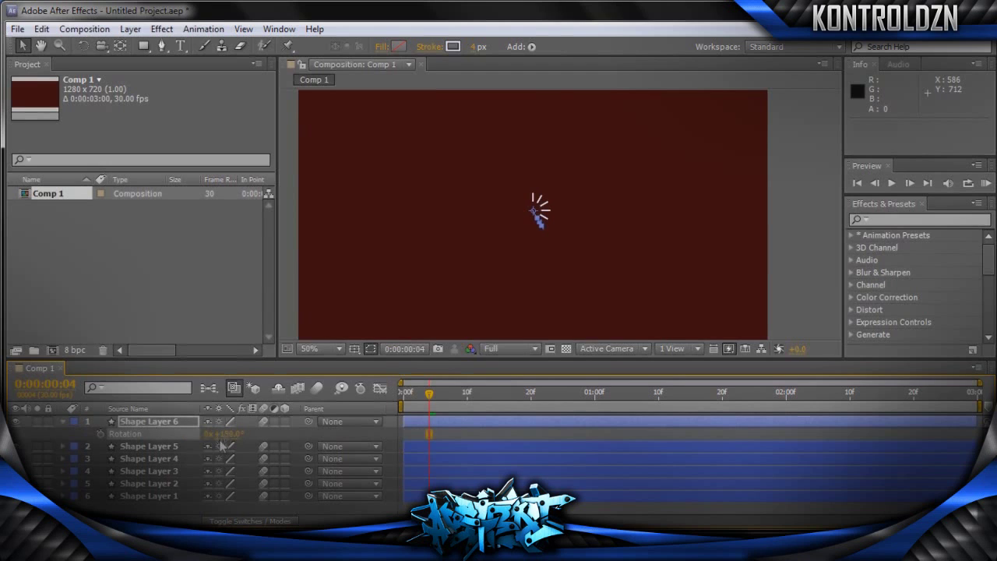
pyautogui.hotkey('ctrl', 'd')
pyautogui.press('r')
pyautogui.click(227, 435)
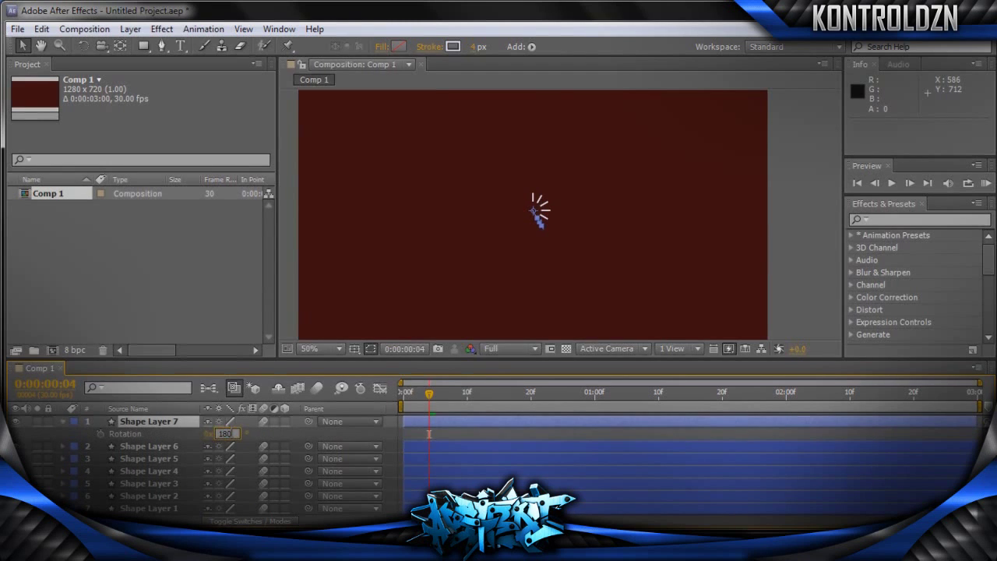
pyautogui.write('180')
pyautogui.press('Return')
pyautogui.click(63, 421)
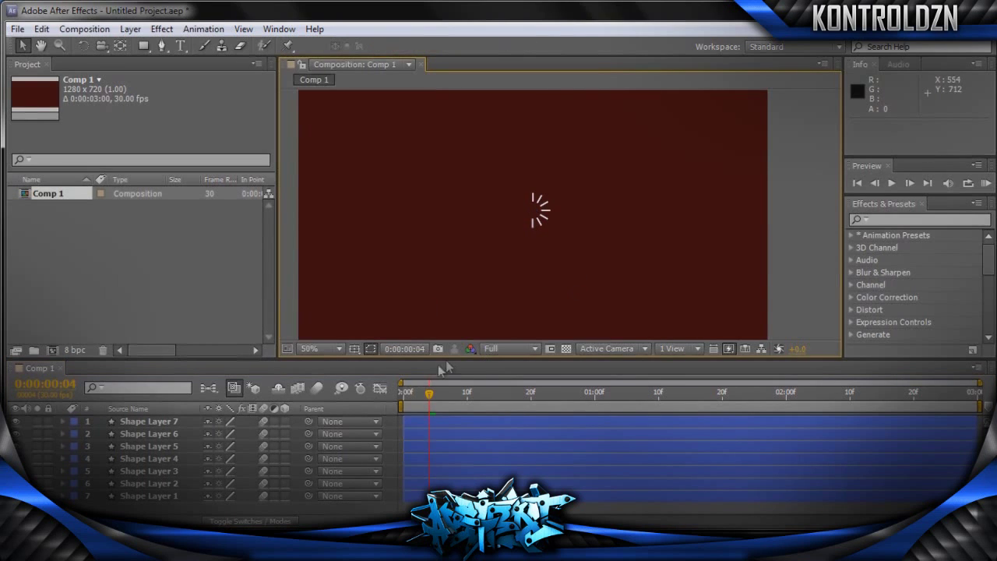
pyautogui.moveTo(423, 396); pyautogui.dragTo(452, 375)
pyautogui.press('space')
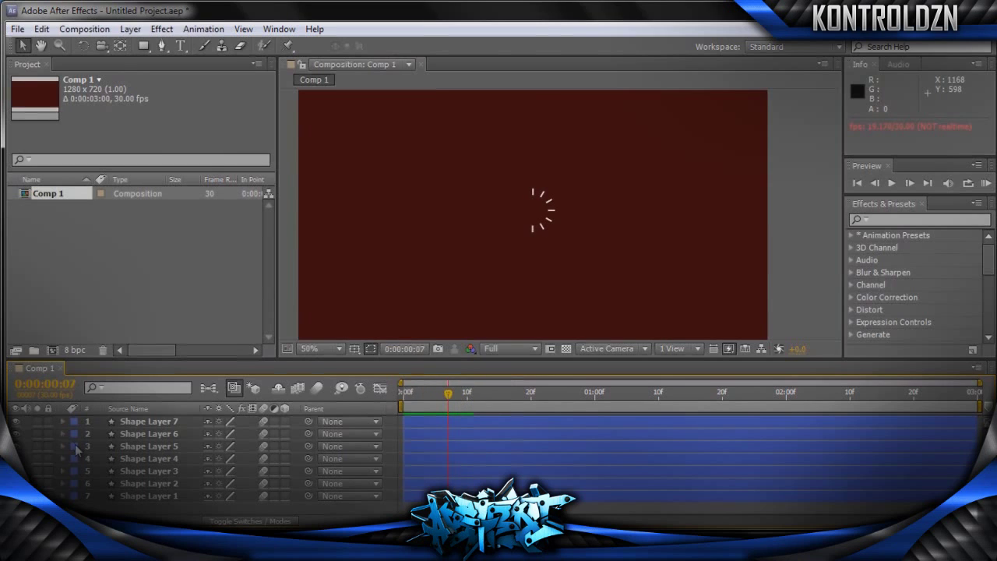
# - Preview the burst and undo the accidental move of the End keyframe to frame 7
pyautogui.click(63, 496)
pyautogui.moveTo(466, 484); pyautogui.dragTo(451, 486)
pyautogui.press('Home')
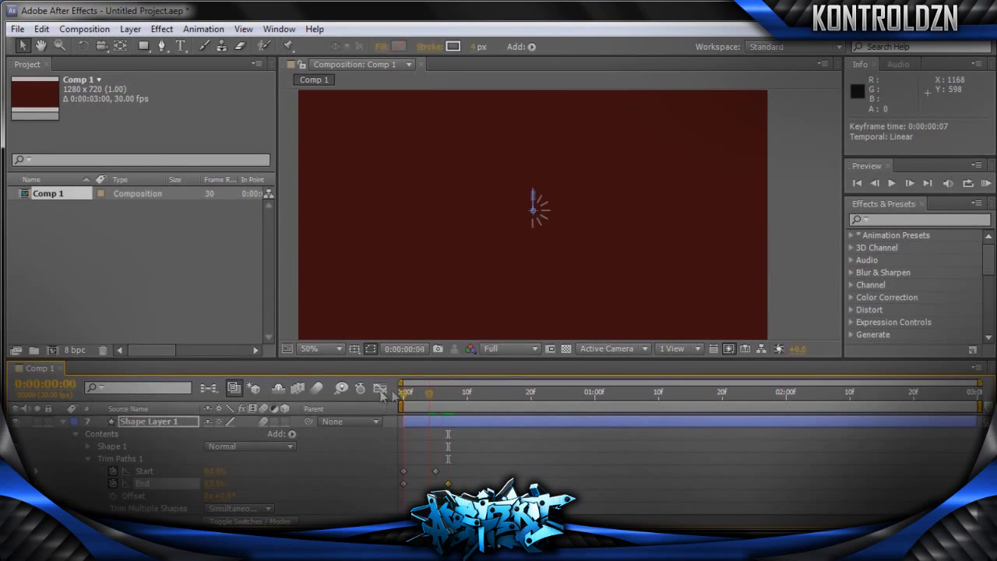
pyautogui.click(802, 262)
pyautogui.press('space')
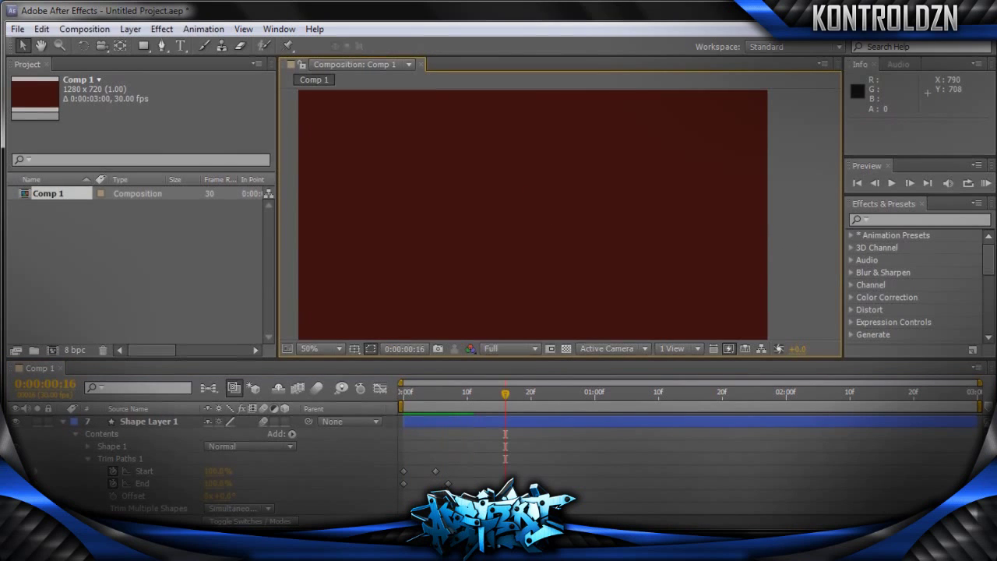
pyautogui.hotkey('ctrl', 'z')
# - Check frames 7–10 in a preview, then collapse every layer's properties
pyautogui.click(455, 394)
pyautogui.moveTo(454, 398); pyautogui.dragTo(466, 396)
pyautogui.click(729, 302)
pyautogui.press('space')
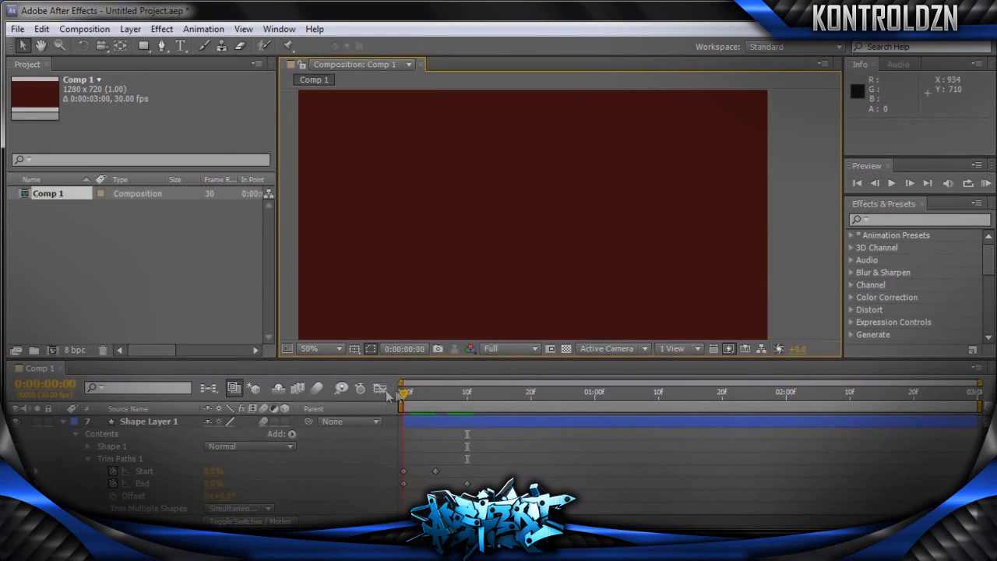
pyautogui.moveTo(402, 395)
pyautogui.mouseDown()
pyautogui.moveTo(472, 395)
pyautogui.moveTo(410, 402)
pyautogui.mouseUp()
pyautogui.hotkey('ctrl', 'a')
pyautogui.press('u')
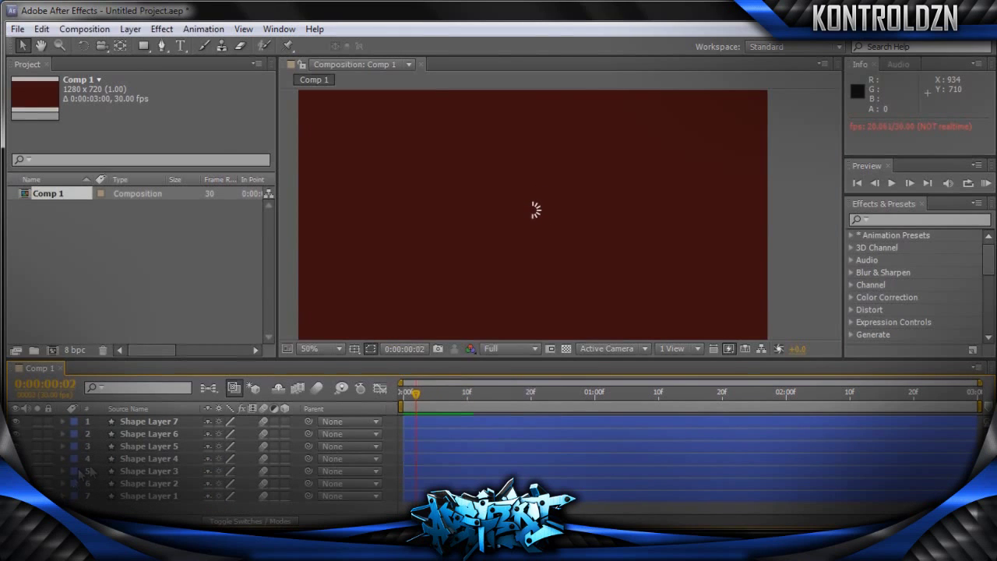
pyautogui.click(768, 245)
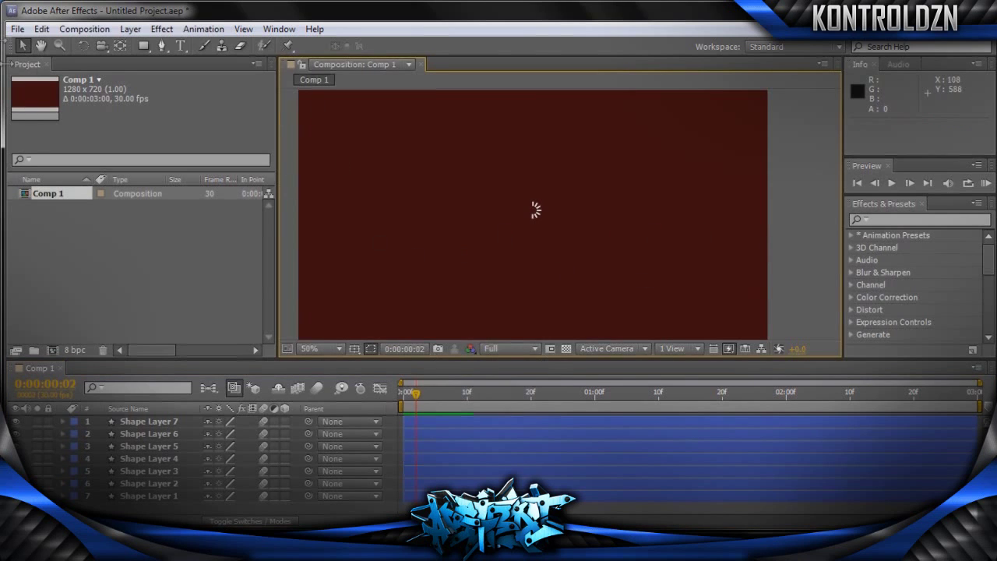
# - Draw a curving wave path across the lower comp as Shape Layer 8, dropping its last point
pyautogui.click(162, 45)
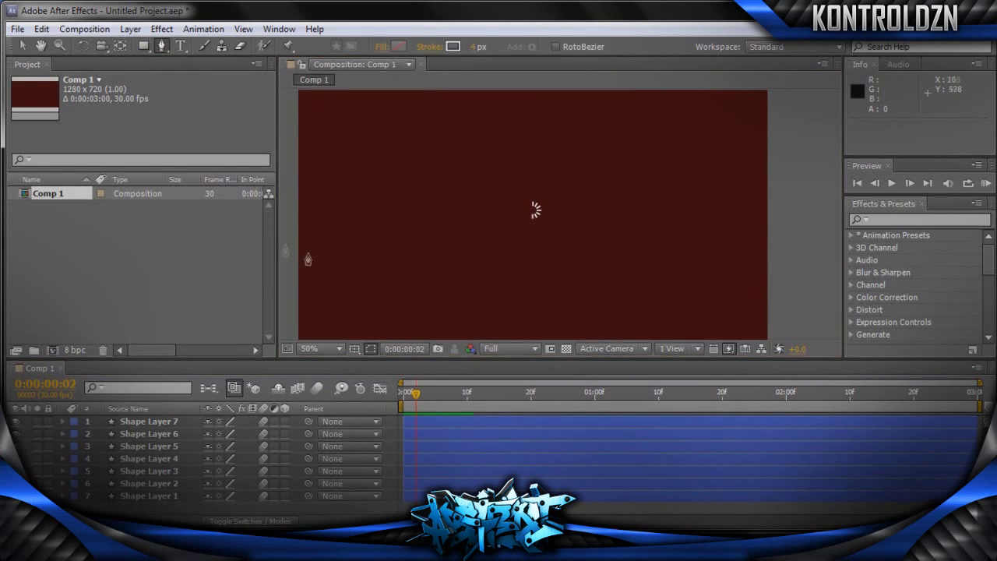
pyautogui.click(385, 295)
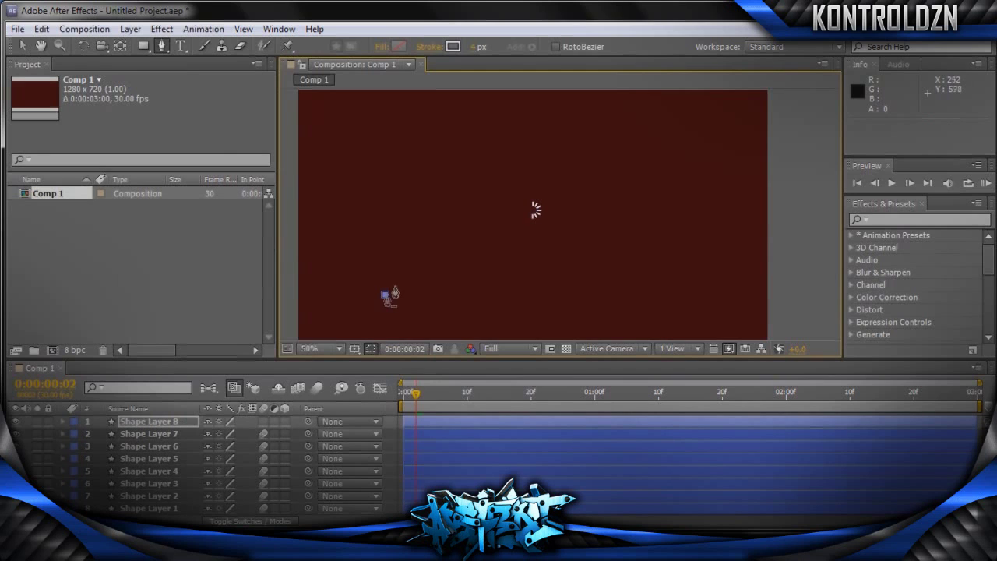
pyautogui.moveTo(470, 290); pyautogui.dragTo(502, 340)
pyautogui.moveTo(561, 258); pyautogui.dragTo(568, 250)
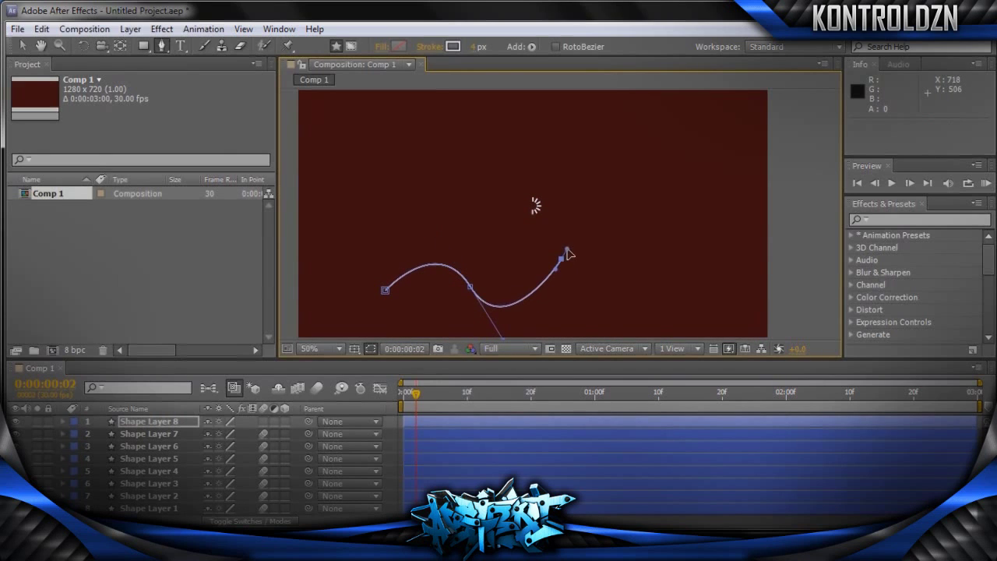
pyautogui.moveTo(631, 297); pyautogui.dragTo(653, 337)
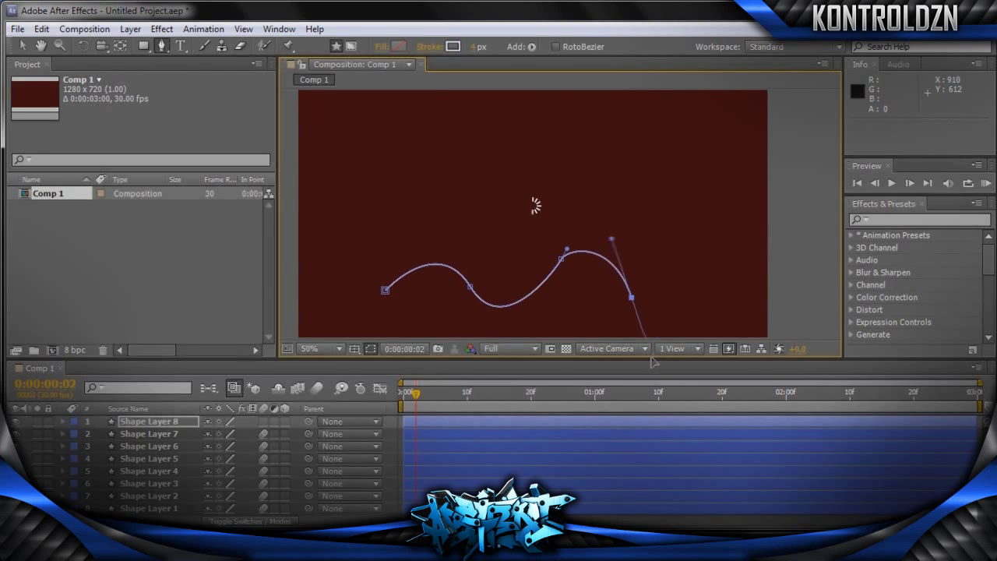
pyautogui.hotkey('ctrl', 'z')
pyautogui.hotkey('ctrl', 'z')
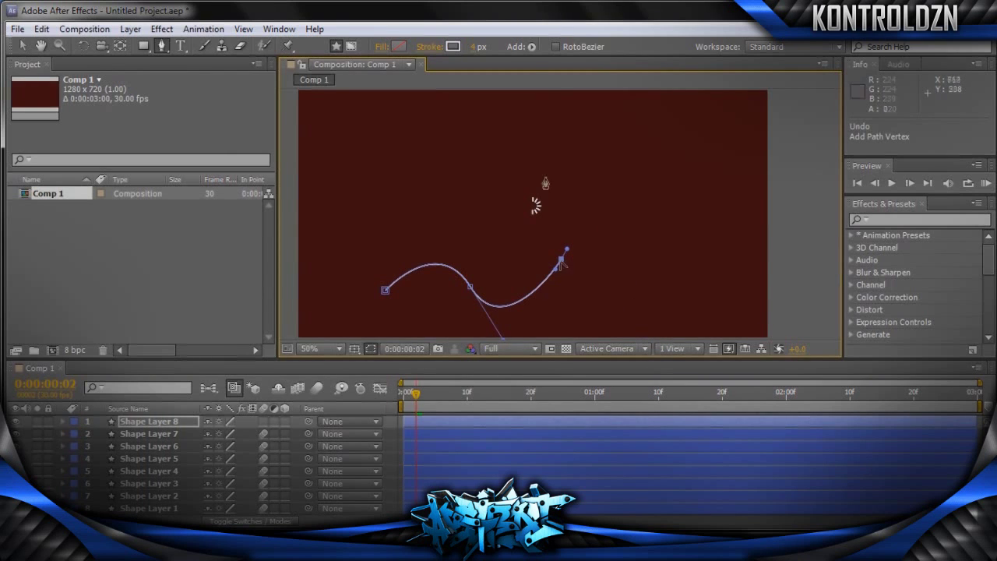
pyautogui.click(531, 47)
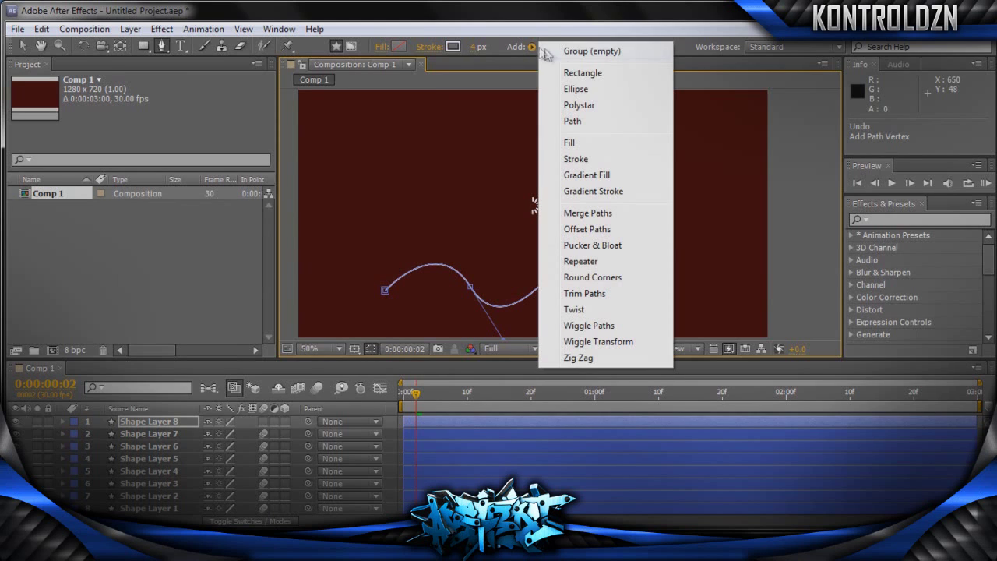
# - Add Trim Paths to the wave and set Start and End keyframes at frame 0
pyautogui.click(584, 293)
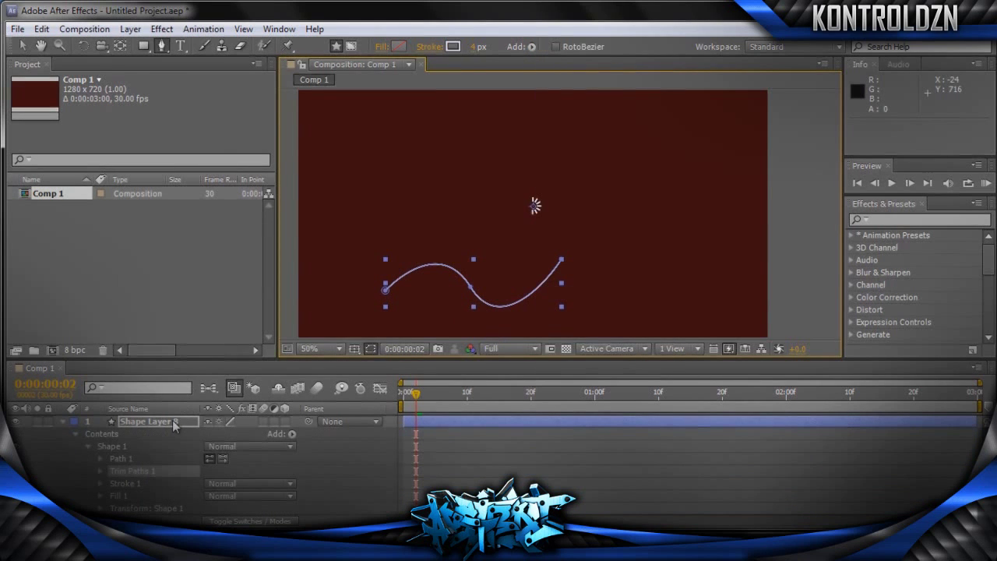
pyautogui.moveTo(416, 393); pyautogui.dragTo(394, 396)
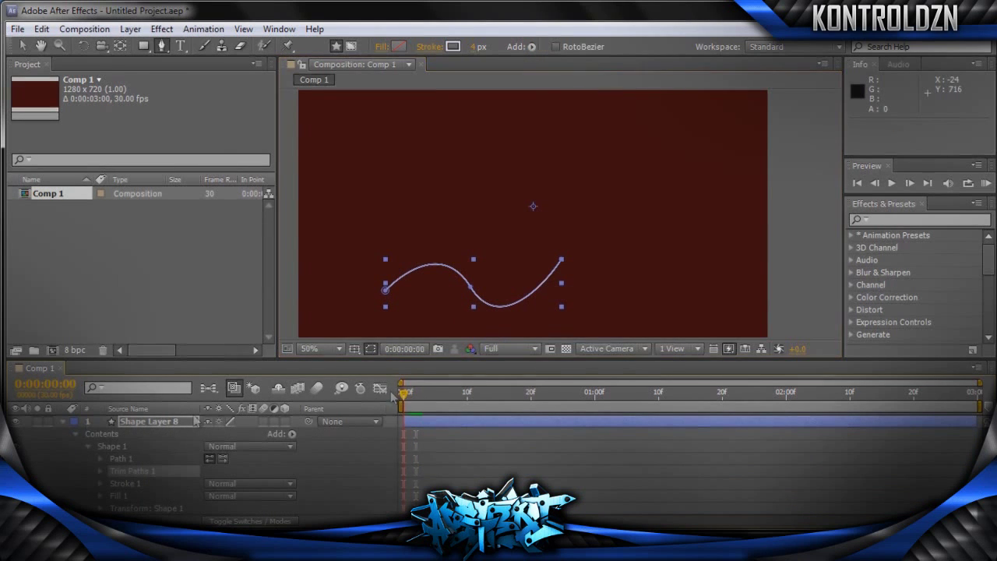
pyautogui.click(98, 470)
pyautogui.click(141, 483)
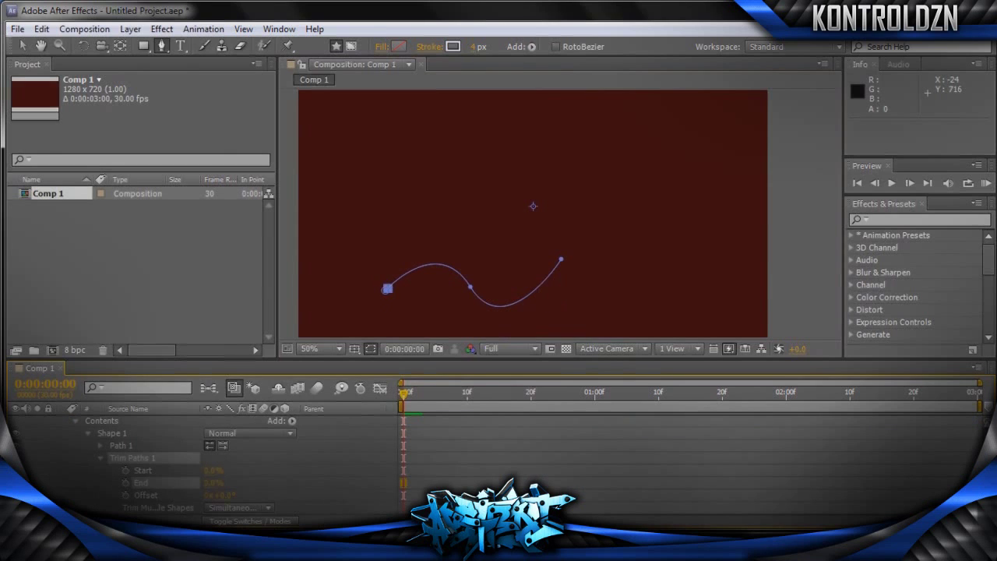
pyautogui.click(126, 471)
pyautogui.click(126, 482)
# - Raise Trim Paths Start and End to 100% at frame 5 and undo a stray path point
pyautogui.press('pagedown')
pyautogui.press('pagedown')
pyautogui.press('pagedown')
pyautogui.press('pagedown')
pyautogui.press('pagedown')
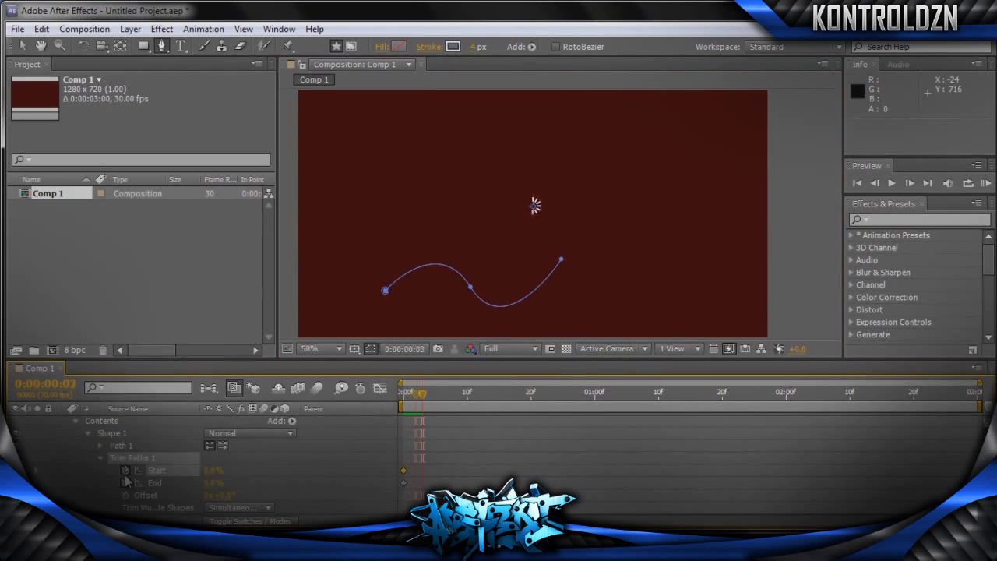
pyautogui.moveTo(211, 470); pyautogui.dragTo(366, 463)
pyautogui.moveTo(226, 481); pyautogui.dragTo(366, 481)
pyautogui.press('pagedown')
pyautogui.press('pagedown')
pyautogui.press('pagedown')
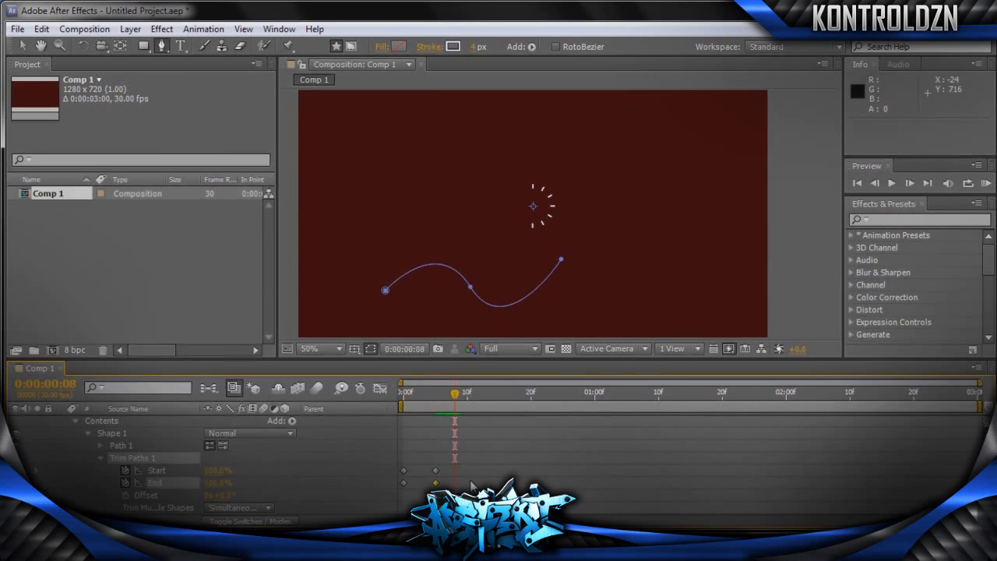
pyautogui.click(437, 483)
pyautogui.click(804, 298)
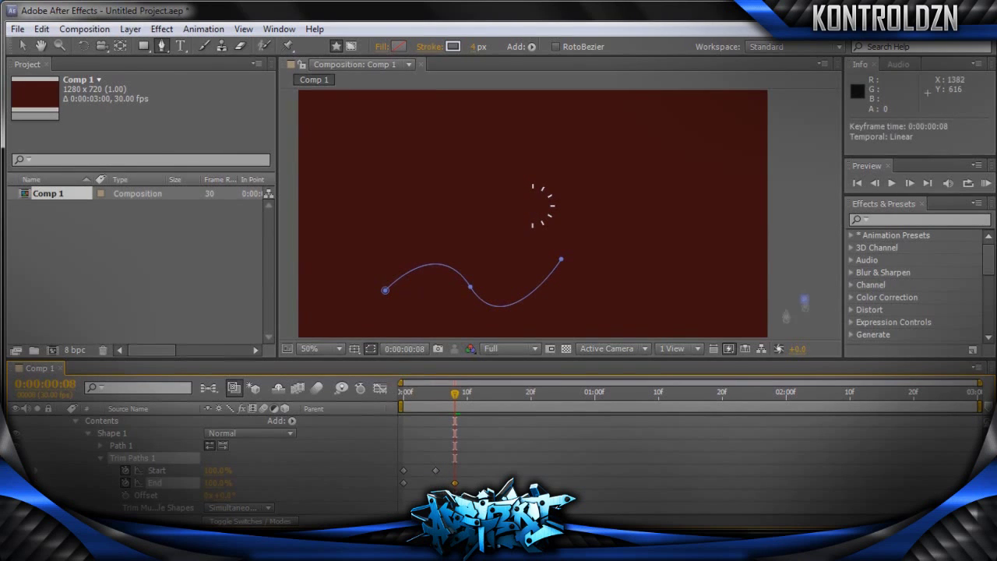
pyautogui.hotkey('ctrl', 'z')
pyautogui.click(22, 46)
pyautogui.click(714, 303)
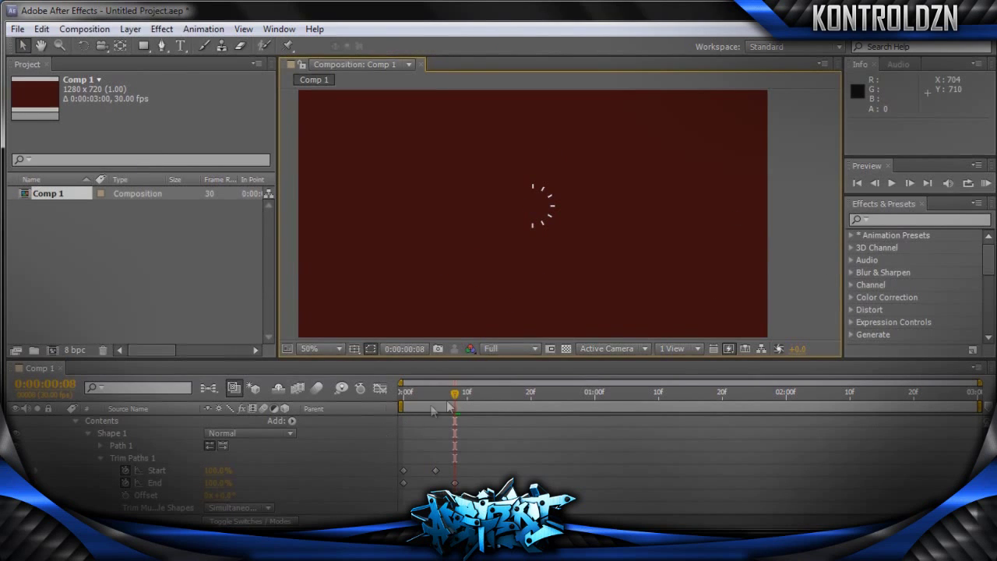
pyautogui.click(402, 392)
# - Preview the wave's stroke animation from frame 0
pyautogui.press('space')
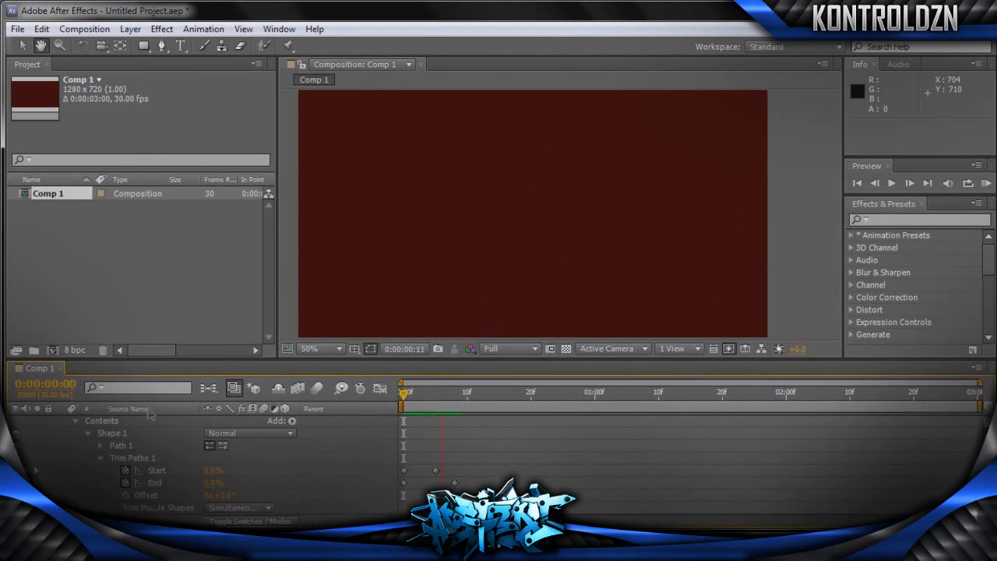
pyautogui.moveTo(403, 392)
pyautogui.mouseDown()
pyautogui.moveTo(443, 406)
pyautogui.moveTo(384, 403)
pyautogui.mouseUp()
pyautogui.press('space')
pyautogui.scroll(1, 276, 429)
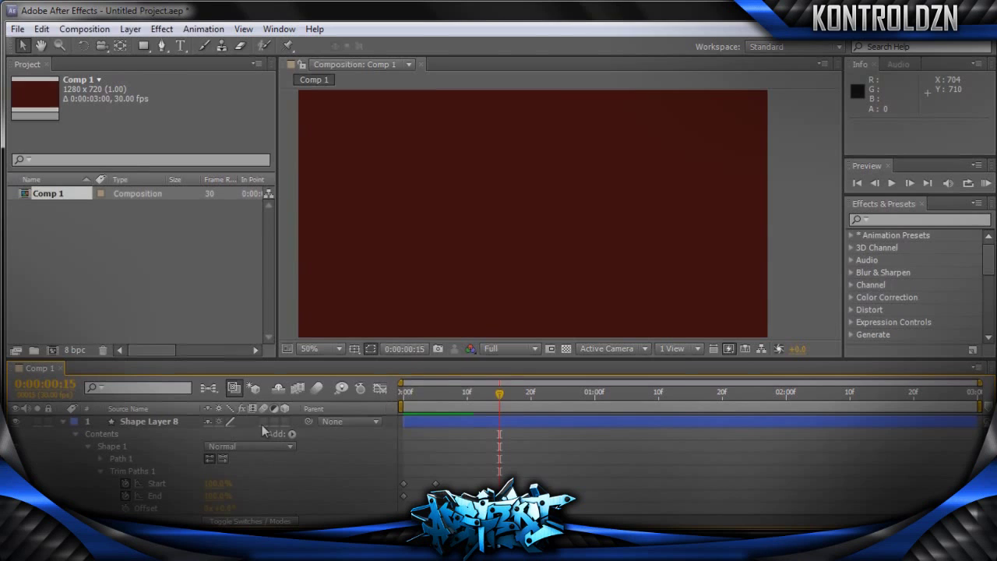
pyautogui.moveTo(448, 396); pyautogui.dragTo(379, 389)
pyautogui.press('space')
# - Delete Shape Layer 8 and scrub frames 1–10 to check the burst
pyautogui.click(166, 422)
pyautogui.press('Delete')
pyautogui.moveTo(511, 393)
pyautogui.mouseDown()
pyautogui.moveTo(409, 393)
pyautogui.moveTo(424, 391)
pyautogui.mouseUp()
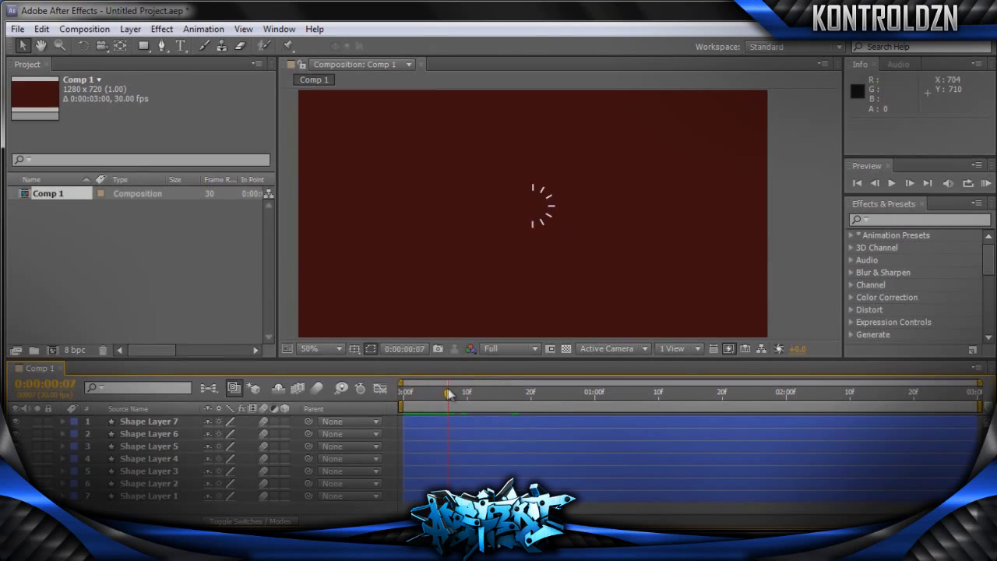
pyautogui.moveTo(457, 394); pyautogui.dragTo(442, 393)
pyautogui.moveTo(441, 393)
pyautogui.mouseDown()
pyautogui.moveTo(469, 395)
pyautogui.moveTo(435, 400)
pyautogui.mouseUp()
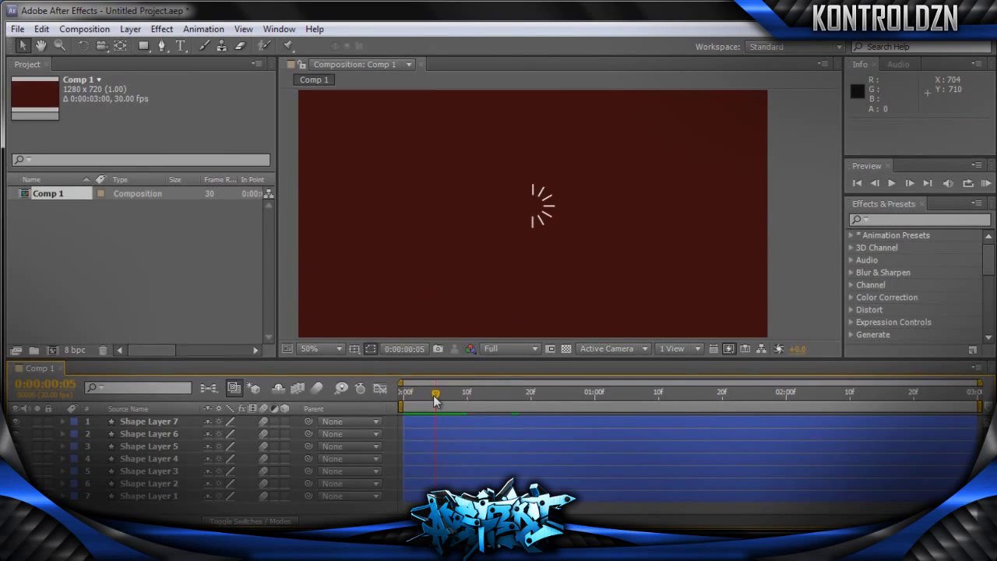